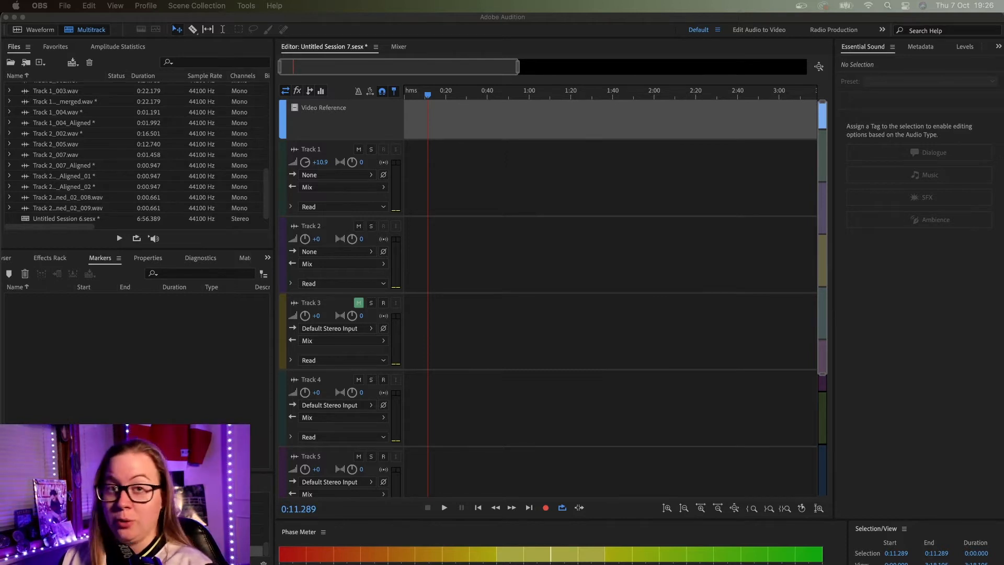
click(442, 97)
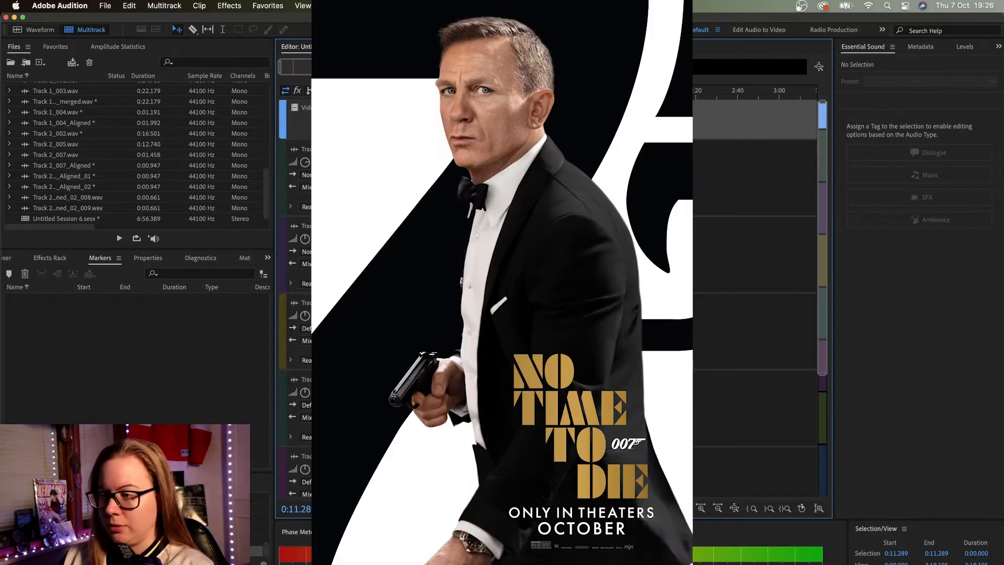
click(433, 96)
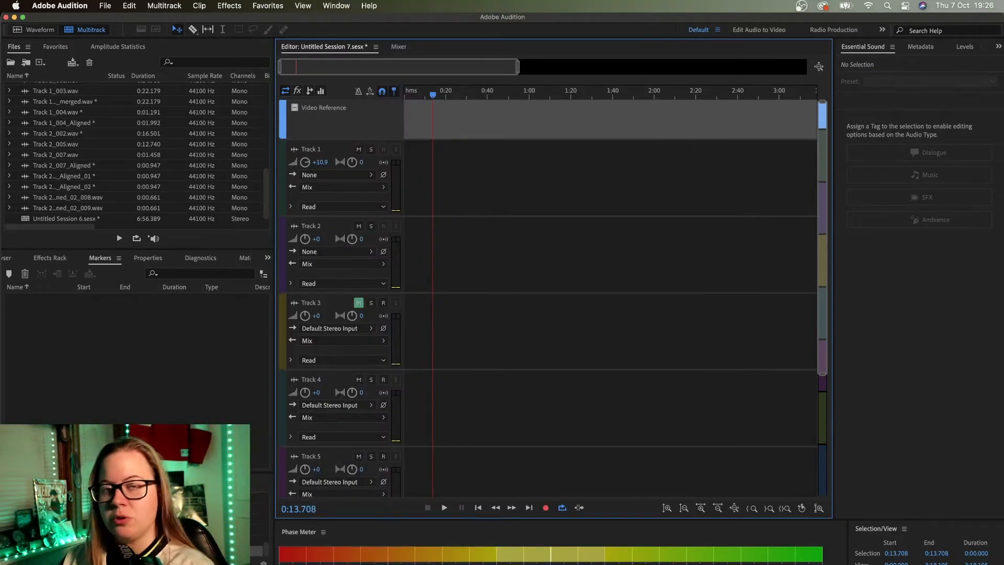
Step: Import the James Bond Casino Royale video from the Voiceover folder inside the Audition folder
click(104, 5)
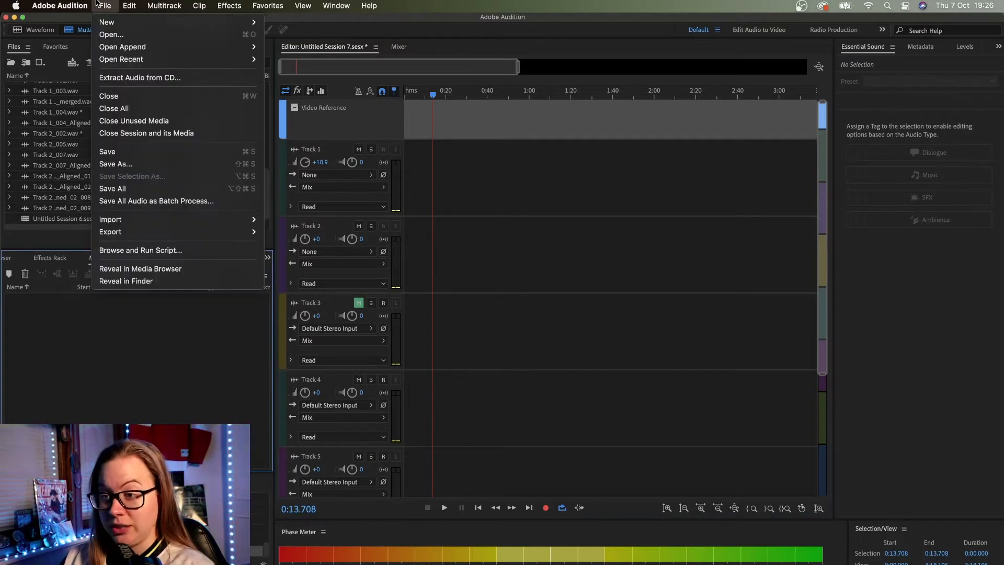
mouse_move(140, 217)
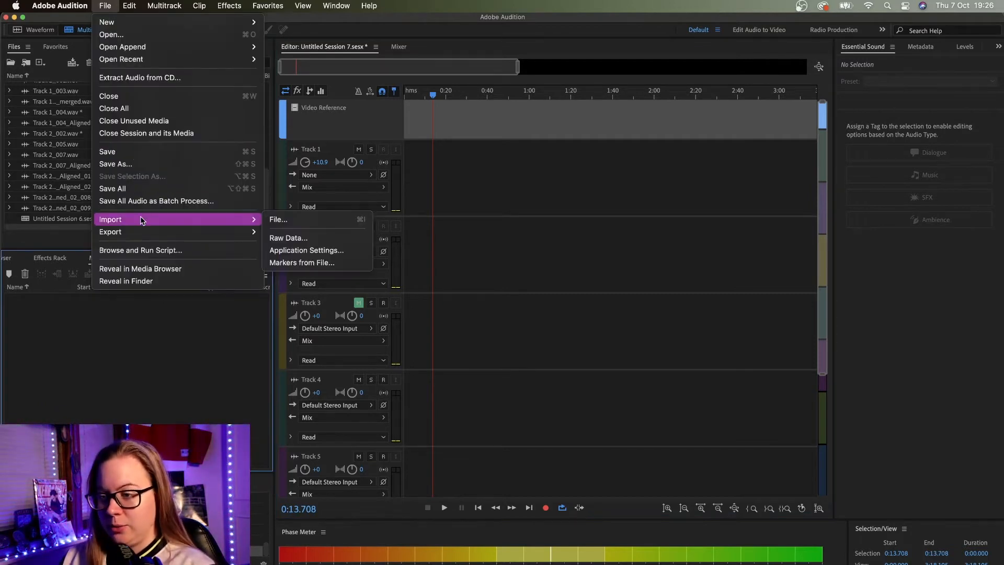
click(287, 220)
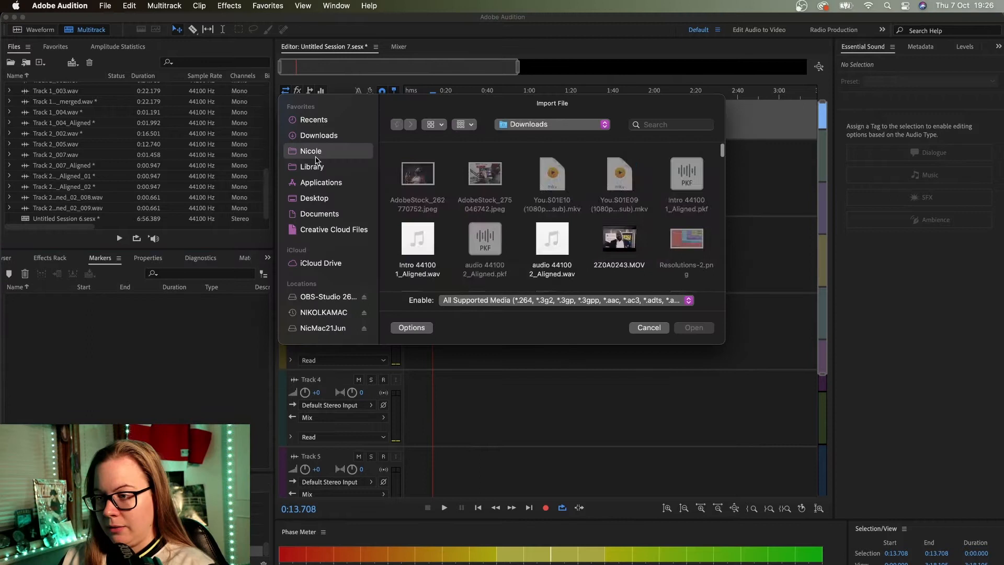
double_click(570, 175)
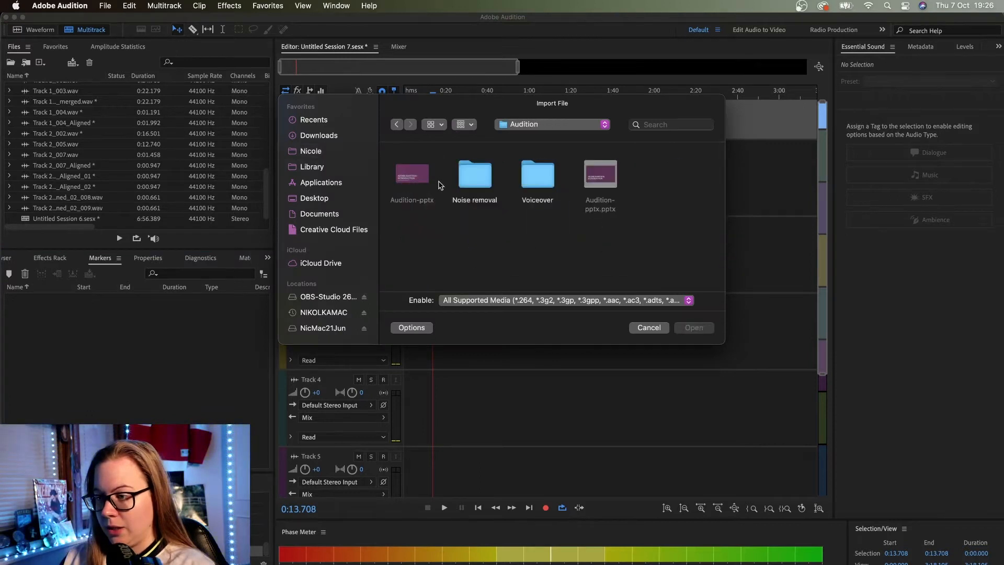
double_click(539, 172)
double_click(414, 203)
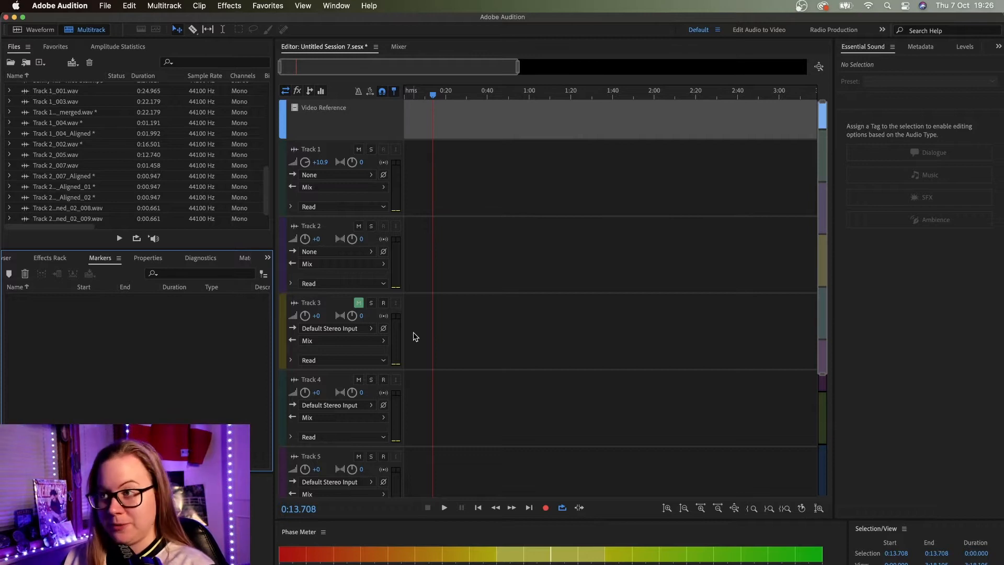
Step: Place the imported James Bond Casino Royale video in the session with its audio on Track 1
drag(83, 193, 455, 178)
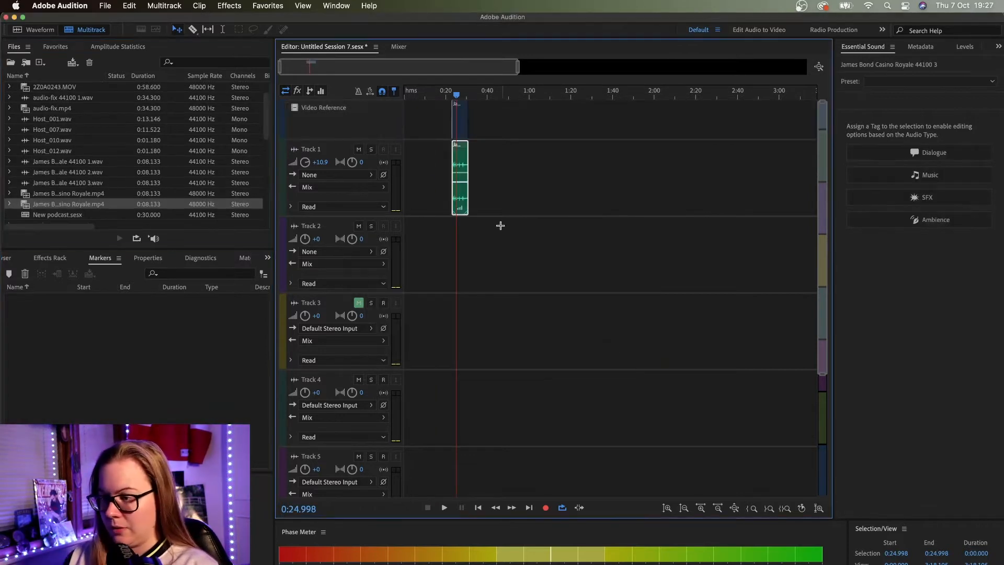
click(456, 151)
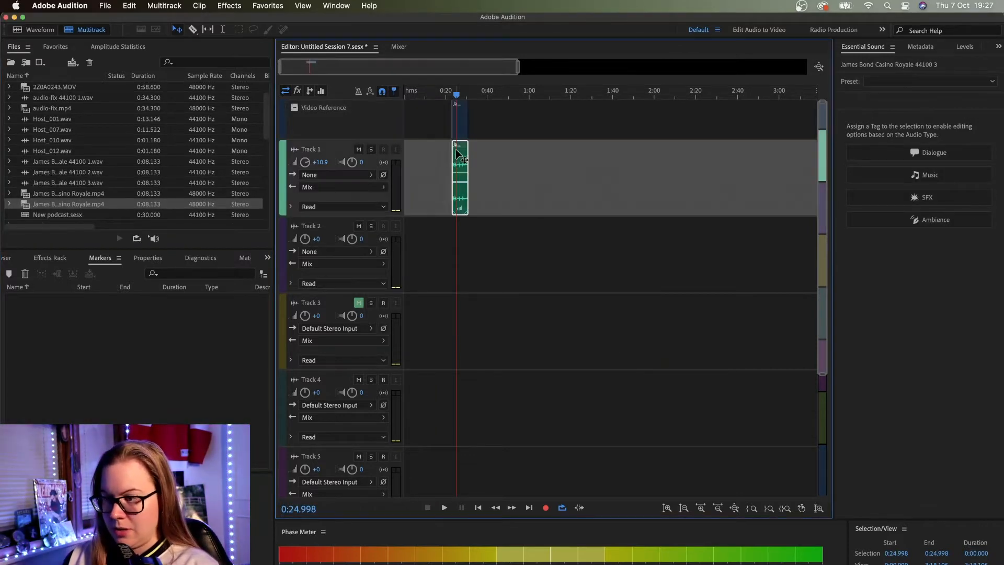
key(equal)
key(equal)
key(equal)
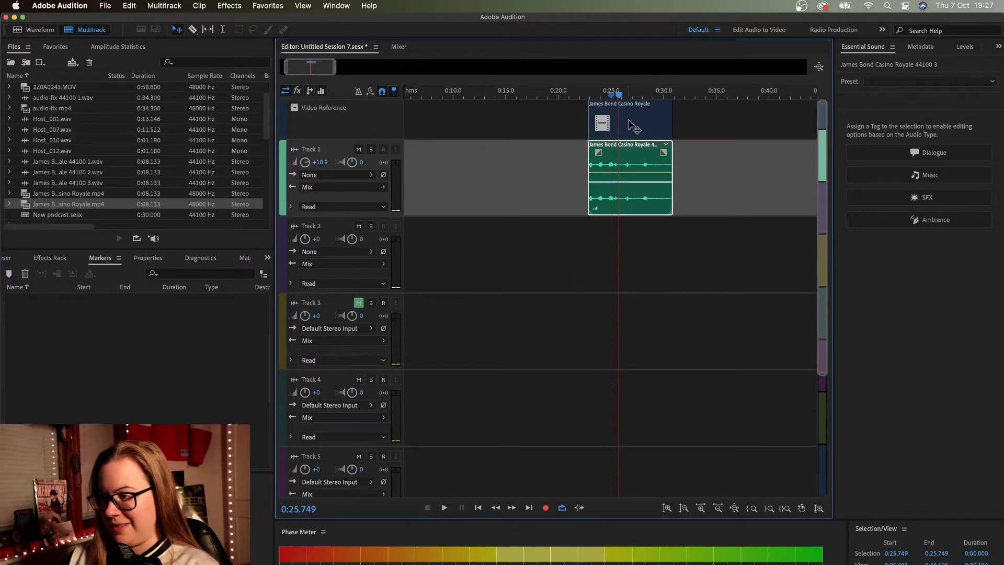
Step: Try to move the Track 1 audio clip independently of its video clip, and undo the move
click(628, 119)
click(640, 174)
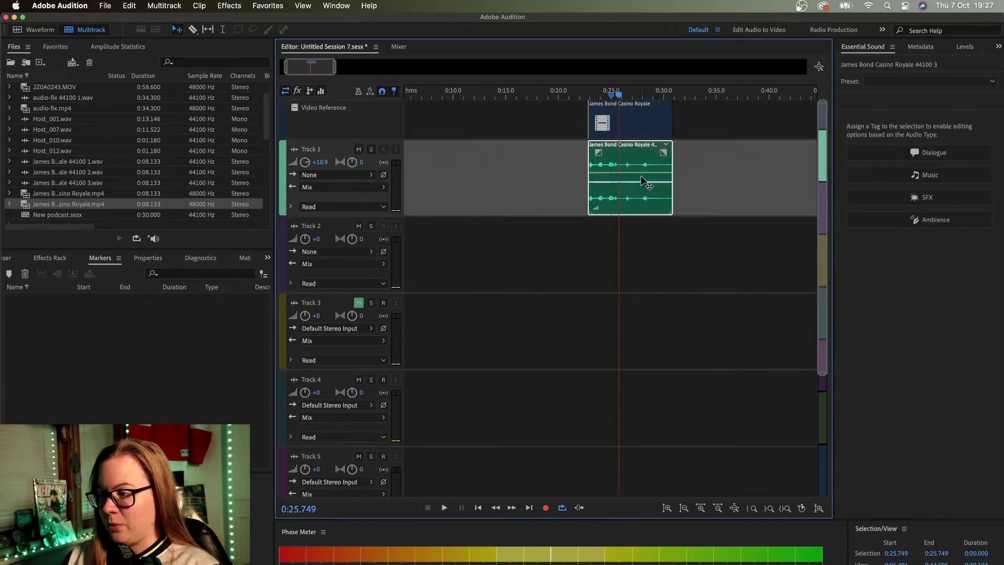
drag(642, 166, 611, 158)
key(super+z)
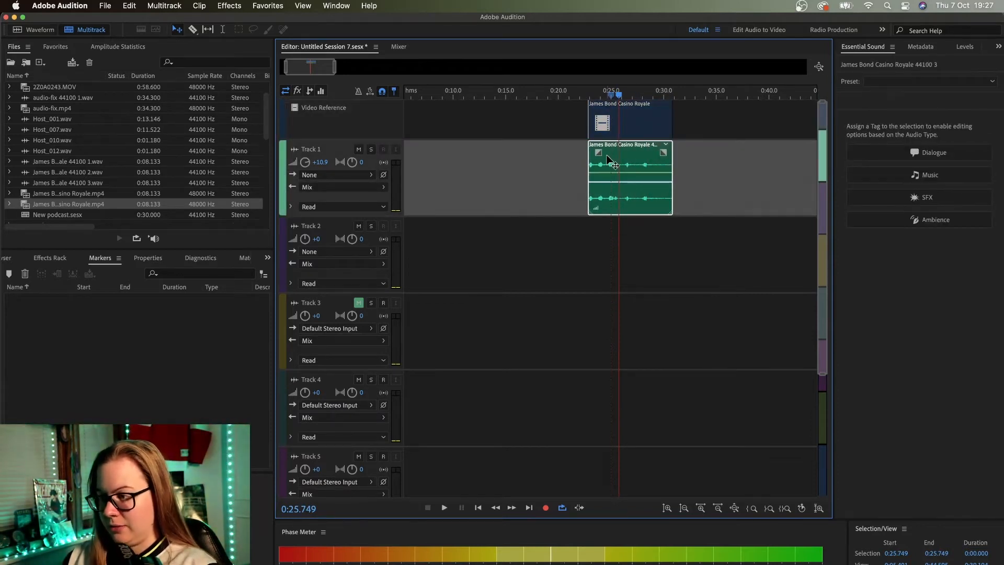
Step: Group the James Bond Casino Royale video clip with its audio clip on Track 1
drag(703, 111, 558, 238)
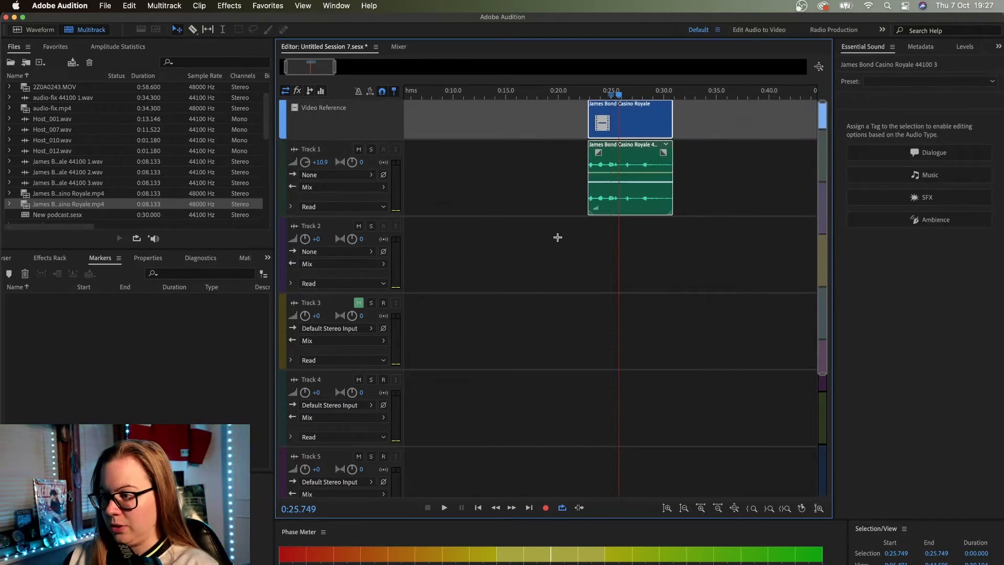
right_click(644, 166)
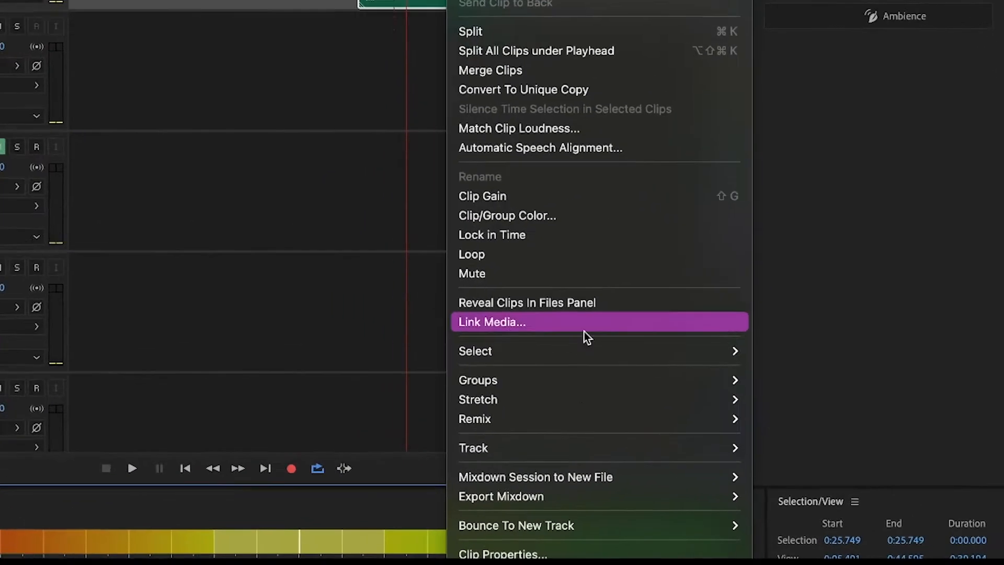
mouse_move(722, 447)
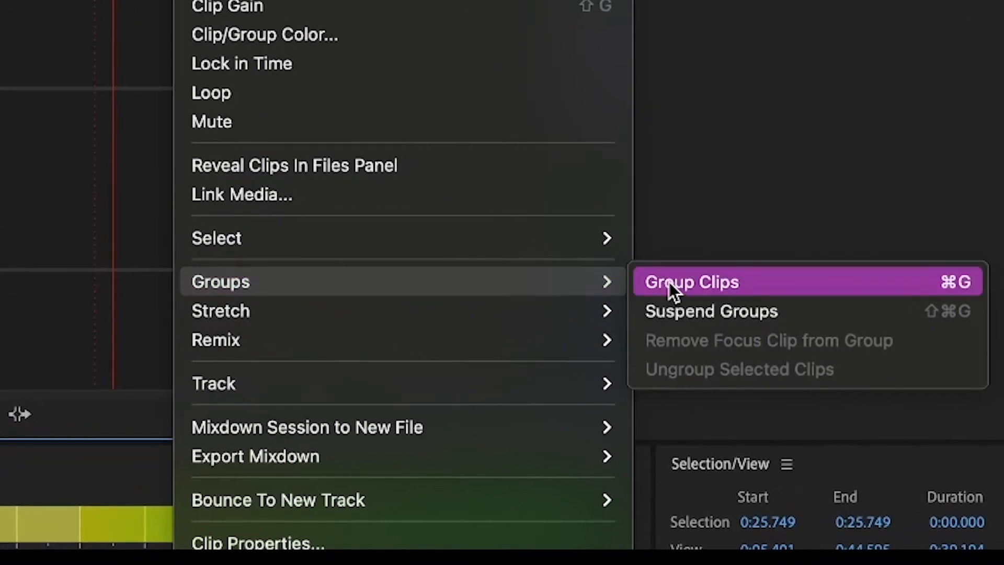
click(709, 324)
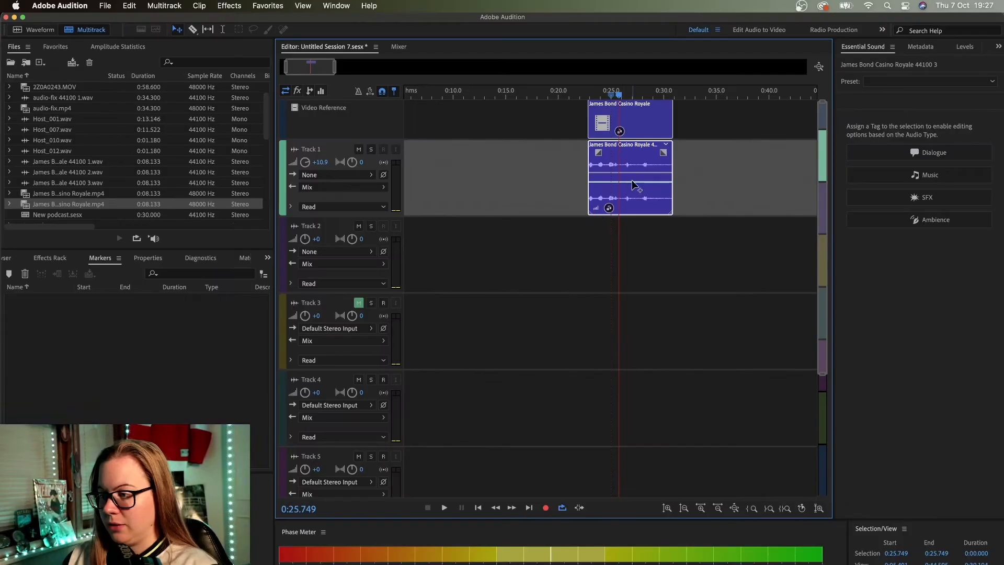
click(703, 163)
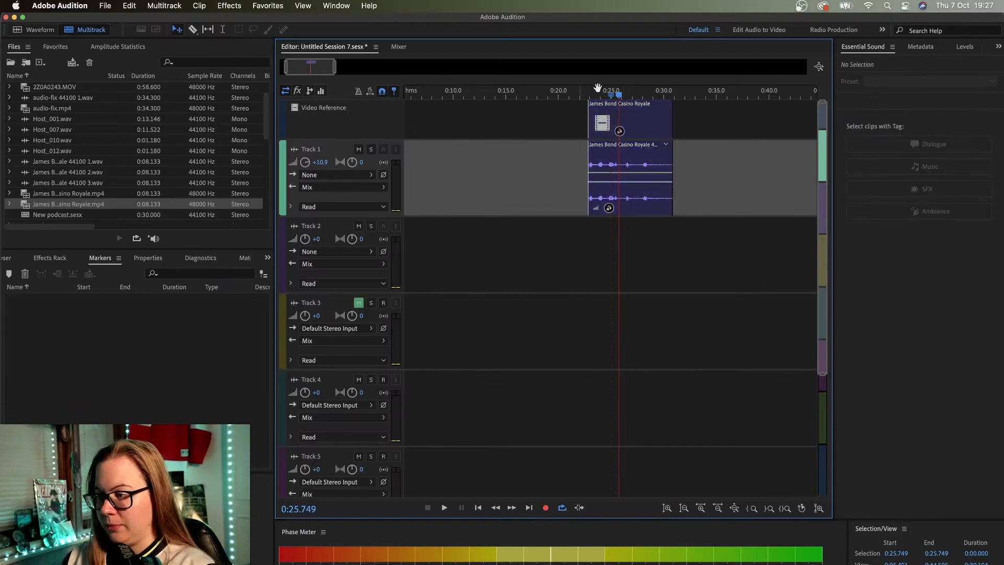
Step: Move the grouped video and audio clips to the start of the timeline and return the playhead to 0:00.000
drag(634, 158, 447, 158)
scroll(479, 155, right, 2)
scroll(480, 155, left, 5)
drag(444, 95, 397, 94)
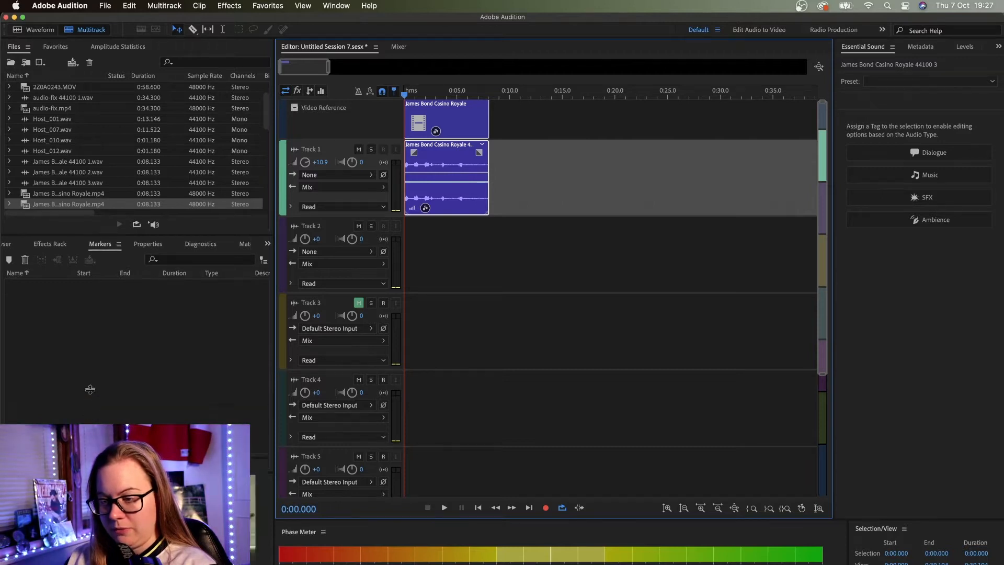
click(437, 93)
drag(437, 93, 402, 94)
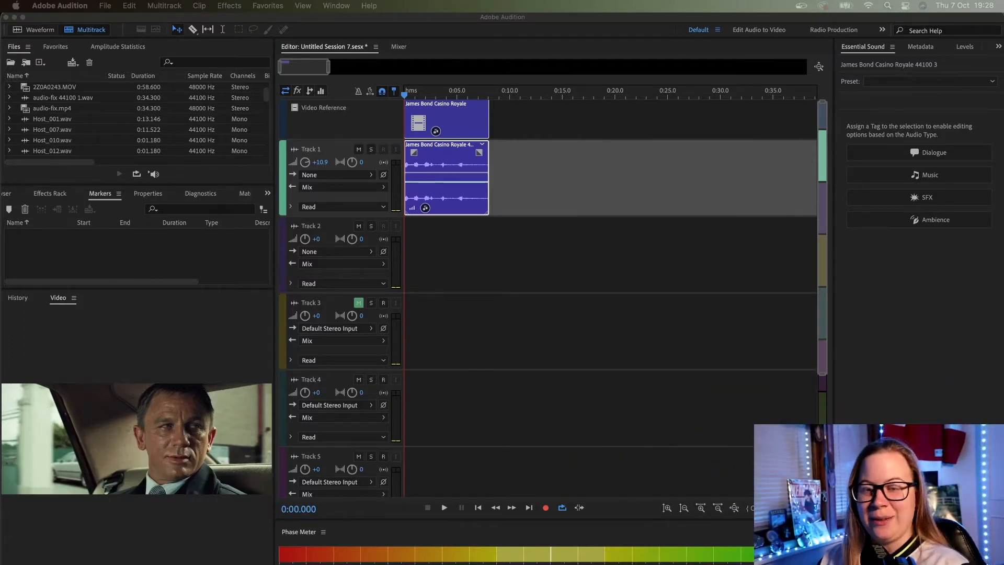
Step: Scrub through the first three seconds of the clip and briefly play it to preview the picture
click(427, 95)
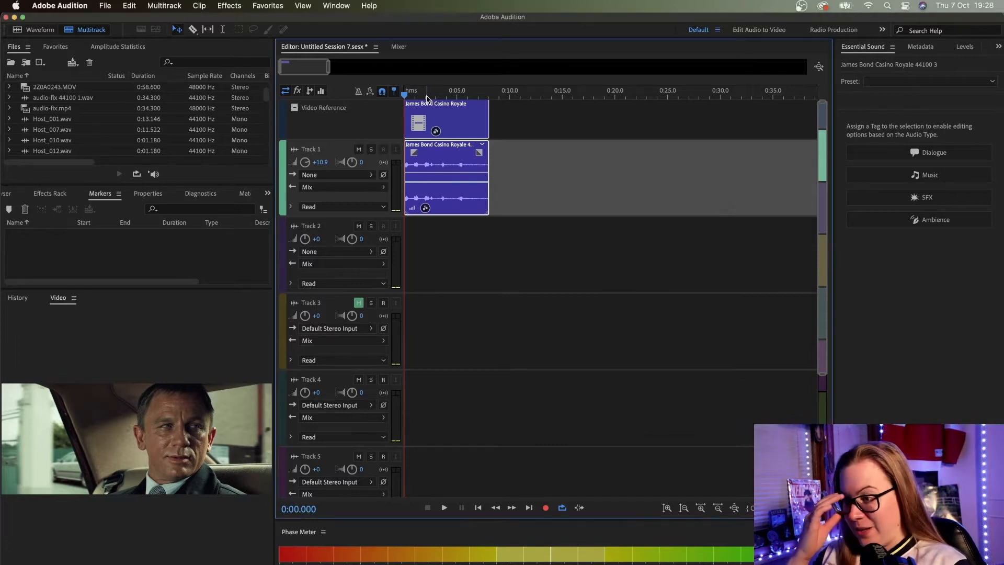
scroll(428, 98, up, 5)
click(463, 95)
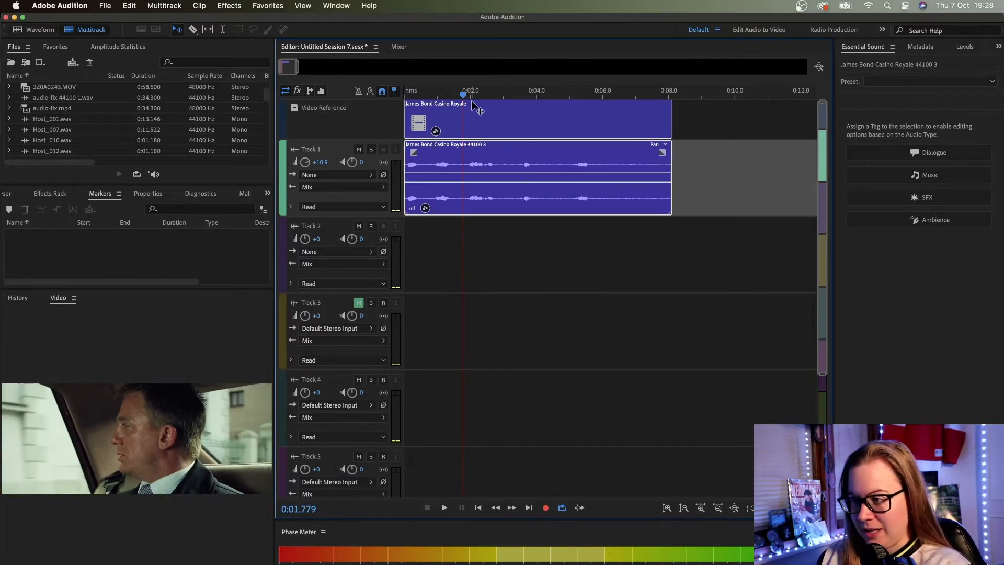
drag(463, 96, 495, 96)
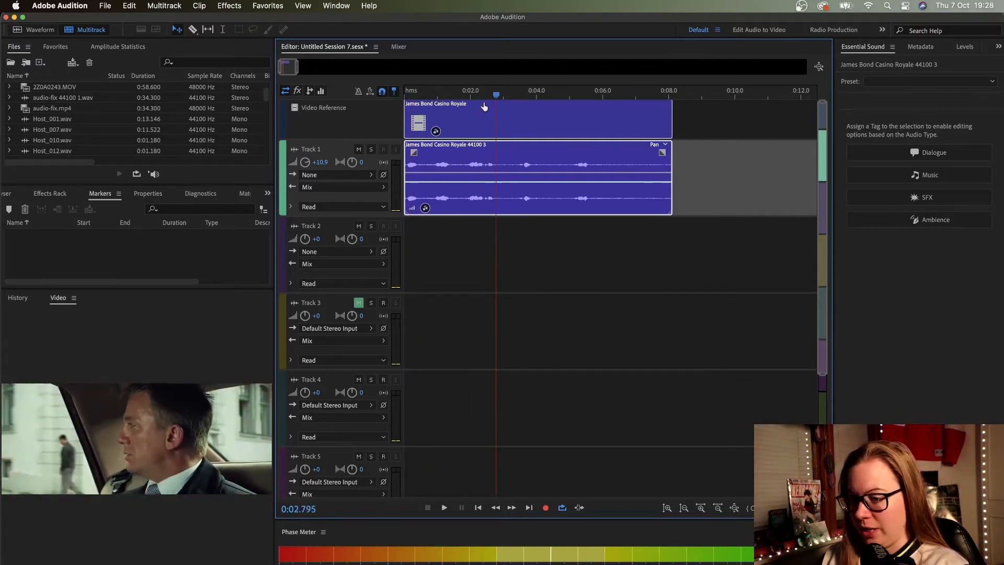
key(space)
key(space)
Step: Raise the system volume and play the clip from 0:00.000 to hear its dialogue
drag(508, 96, 403, 96)
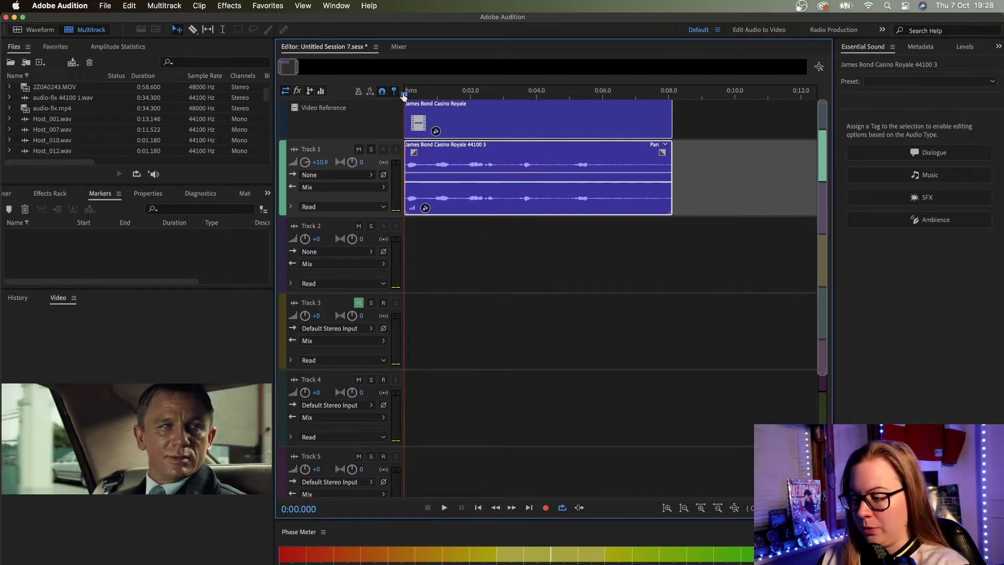
key(XF86AudioRaiseVolume)
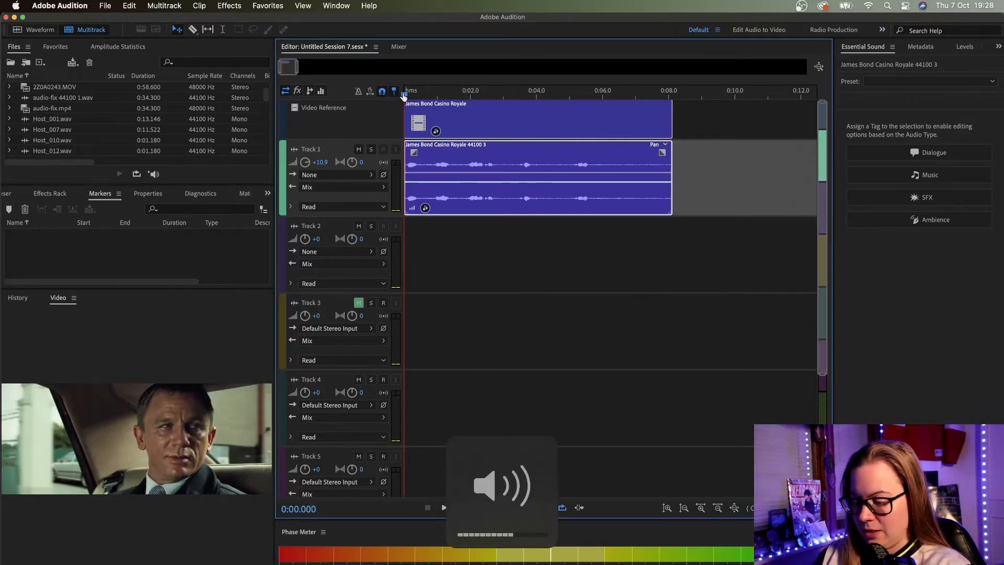
key(space)
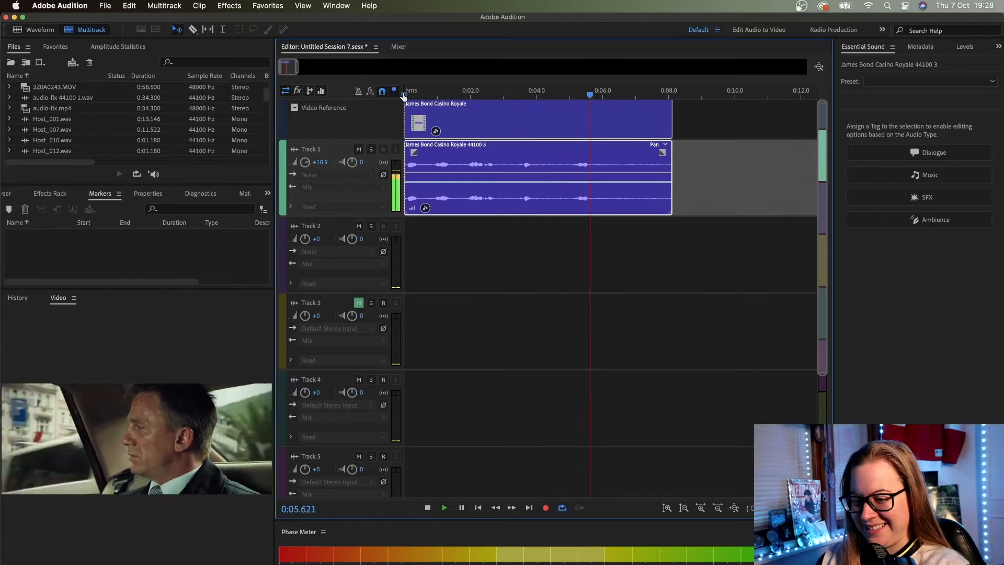
key(space)
Step: Play the section starting at about 0:03.1 to find the line spoken there
drag(403, 96, 507, 96)
key(space)
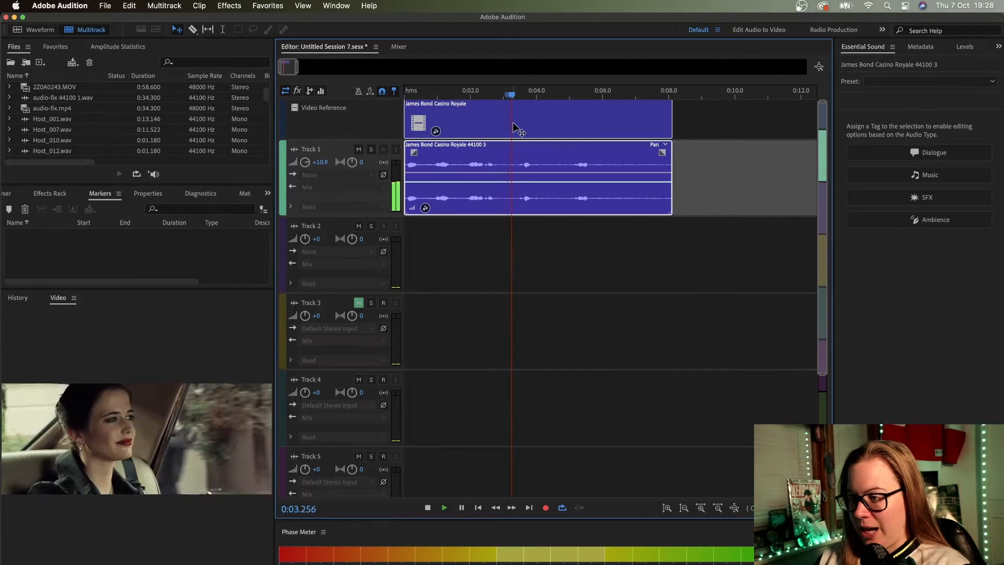
key(space)
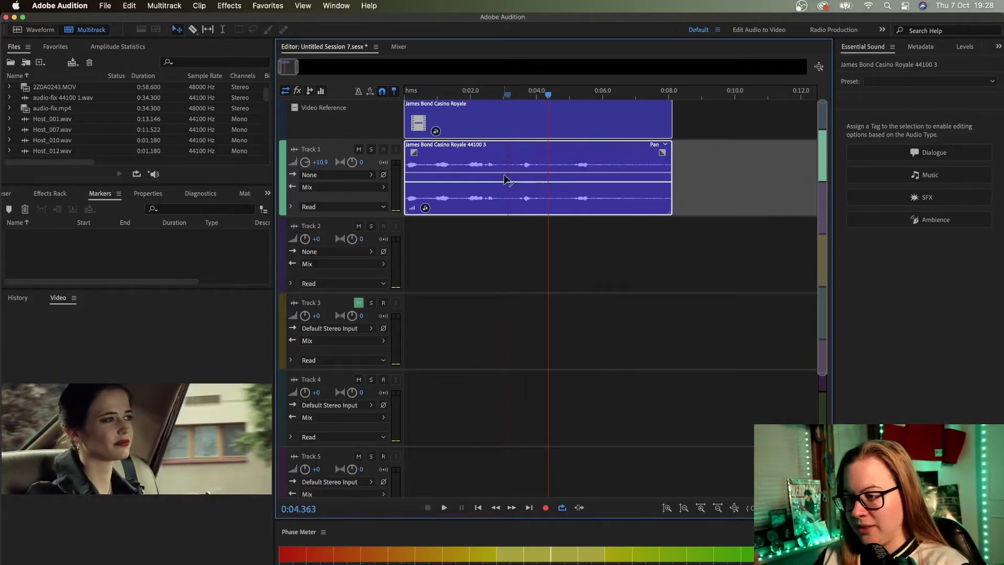
Step: Make a time selection from about 0:03.117 to 0:04.492 on the Track 1 audio and play it
key(t)
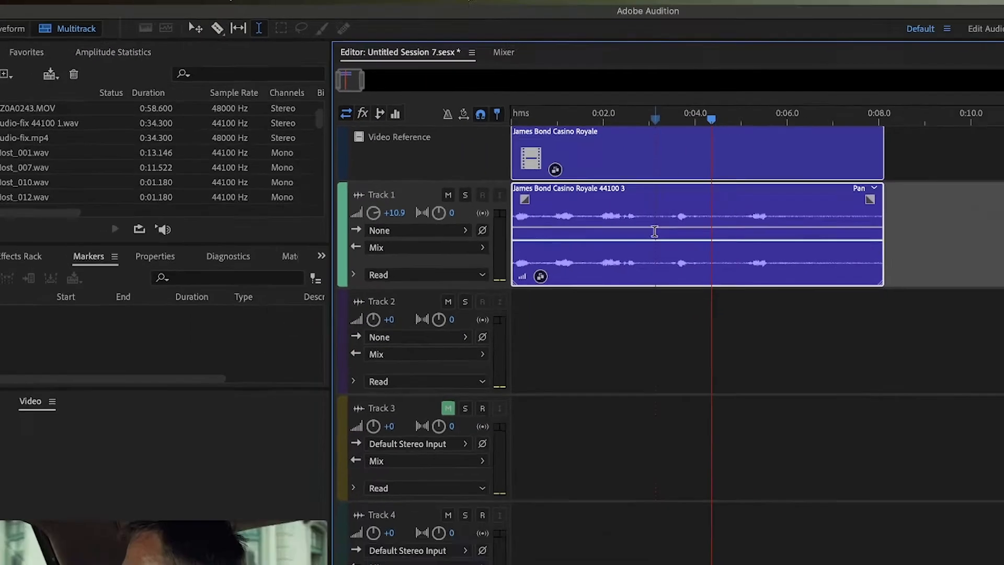
drag(850, 292, 894, 303)
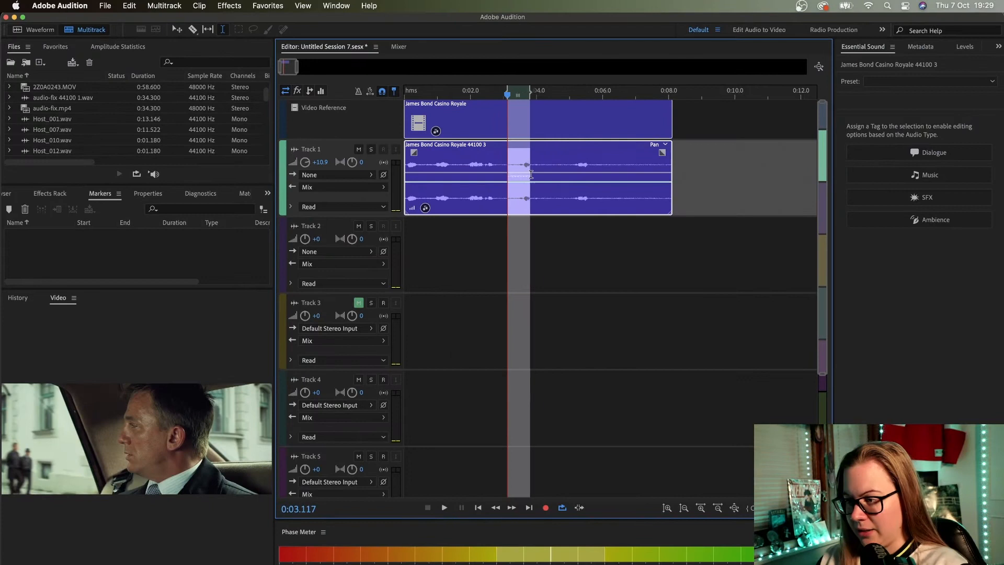
drag(531, 175, 553, 173)
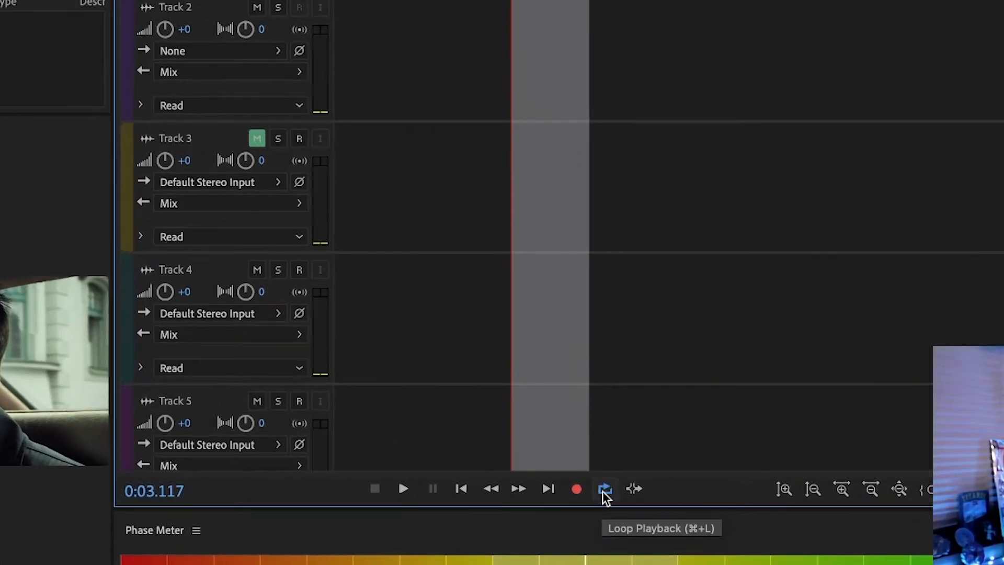
key(space)
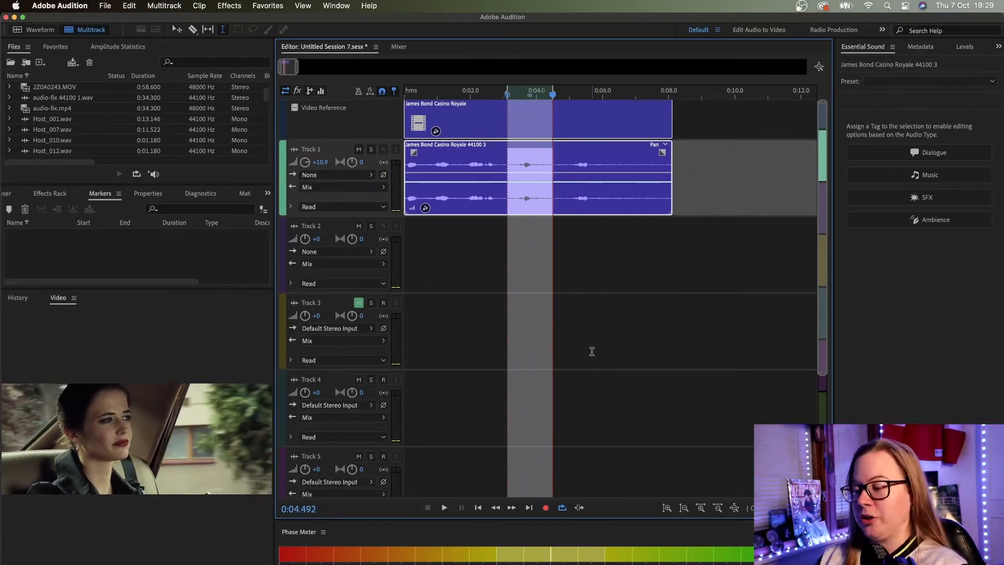
Step: Position the playhead at about 0:01.372 in the clip
click(438, 94)
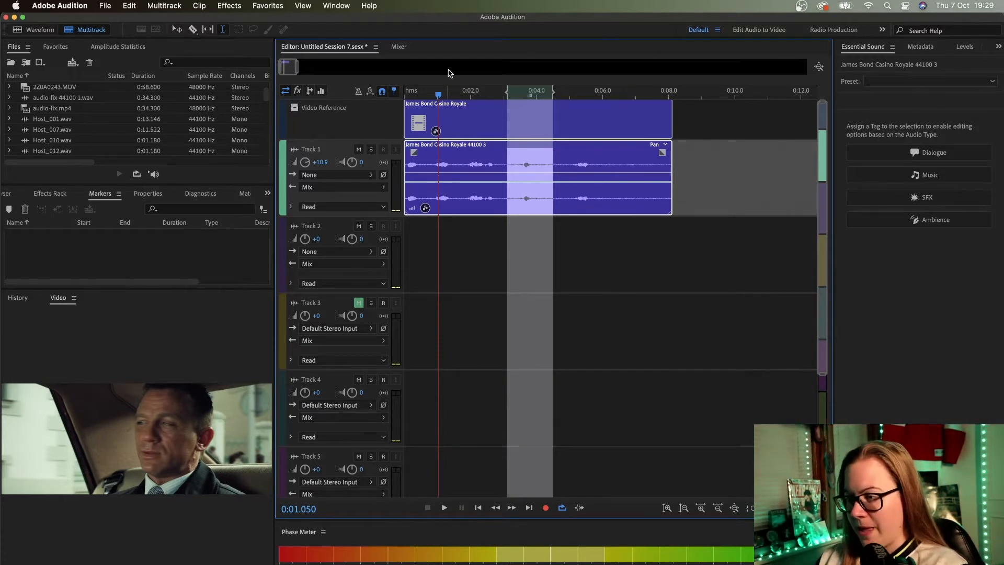
click(462, 95)
drag(463, 95, 449, 96)
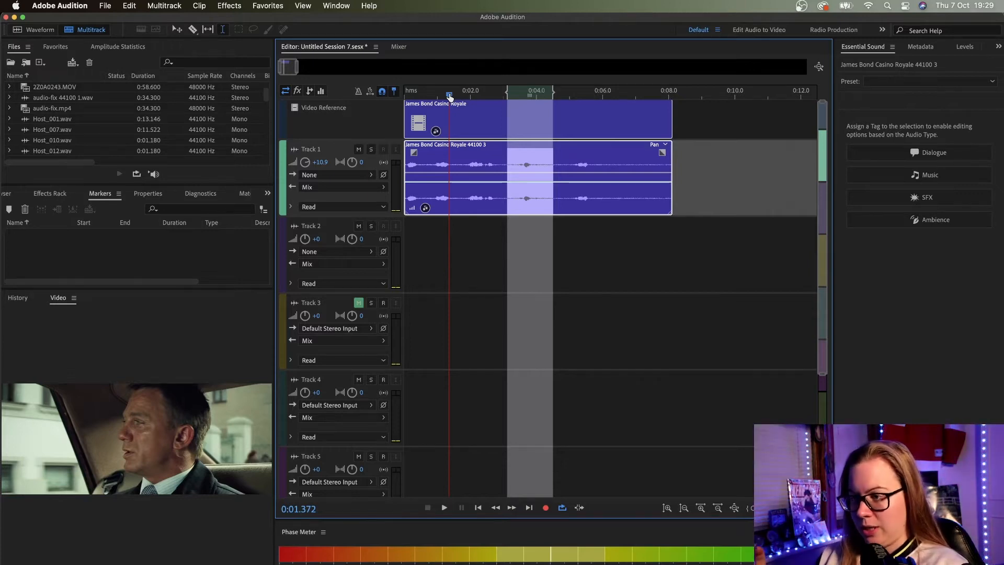
Step: Set the default audio hardware input to USB PnP Audio Device and accept the device change
click(371, 175)
mouse_move(405, 200)
click(324, 159)
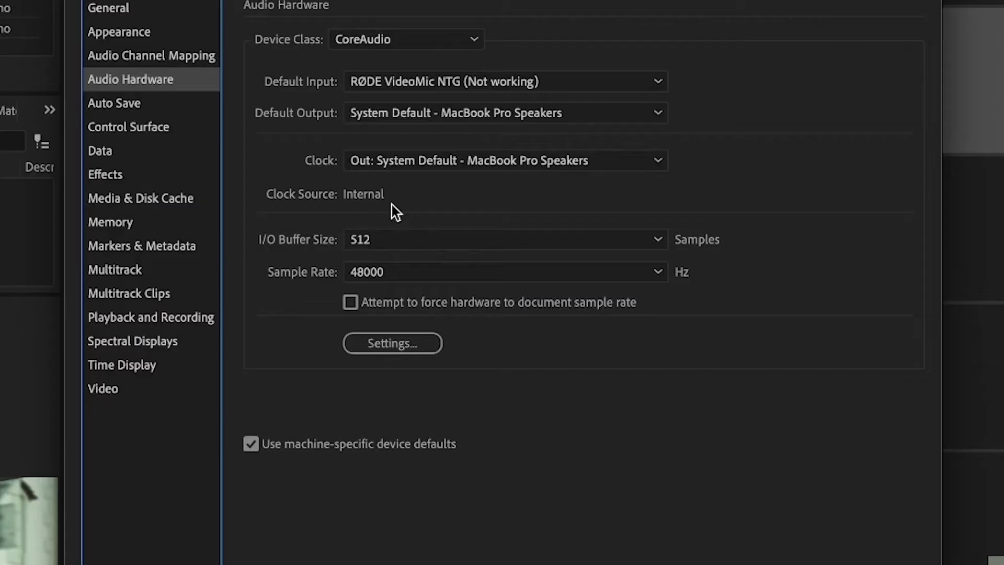
click(411, 81)
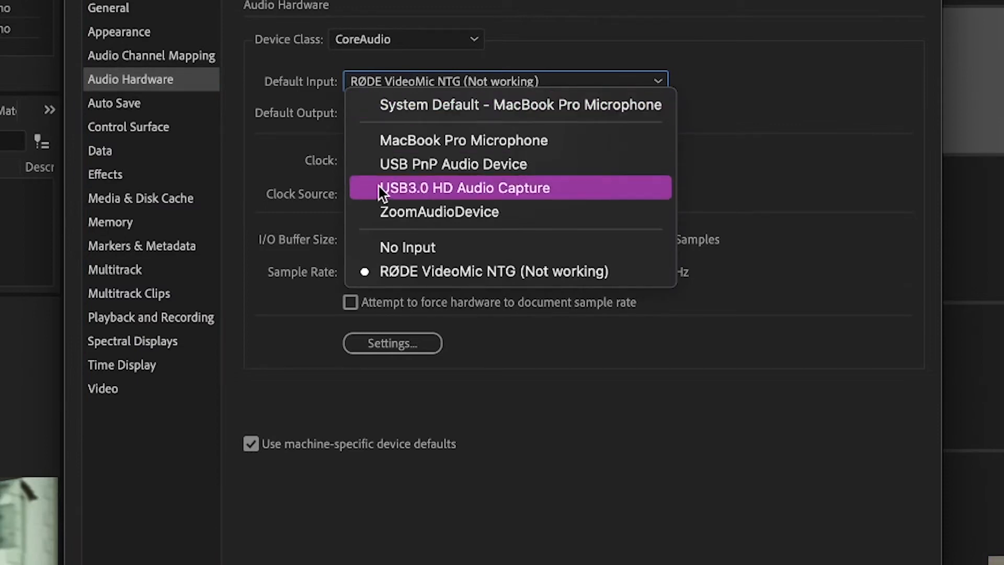
click(450, 161)
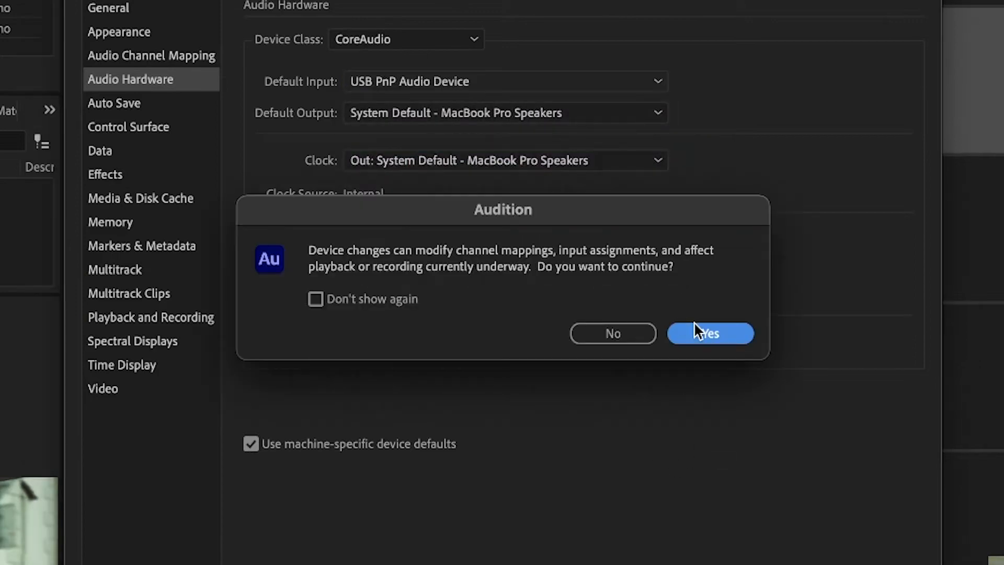
click(693, 322)
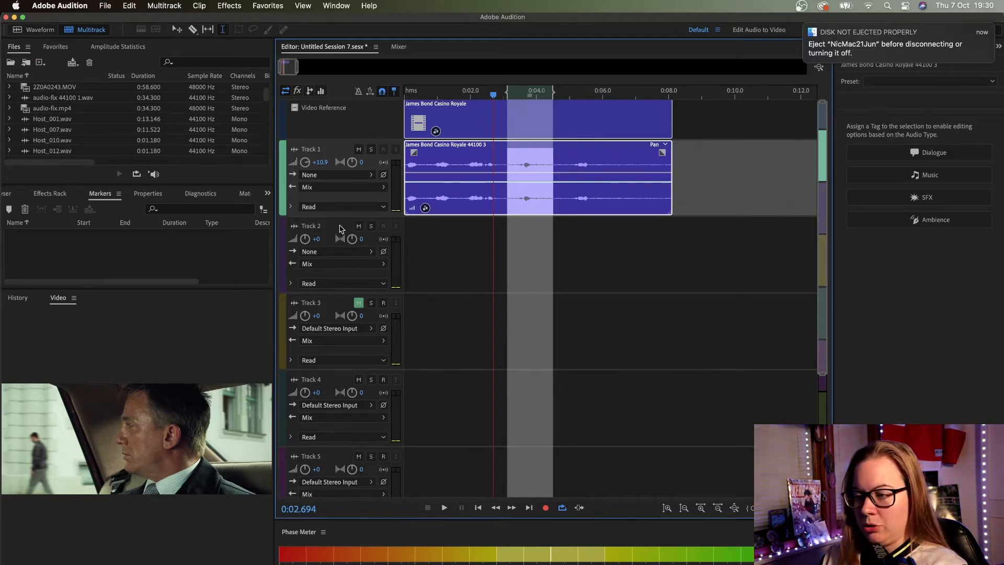
Step: Set Track 2's input to the mono channel [01M] USB PnP Audio Device: Front Left and arm the track for recording
click(415, 232)
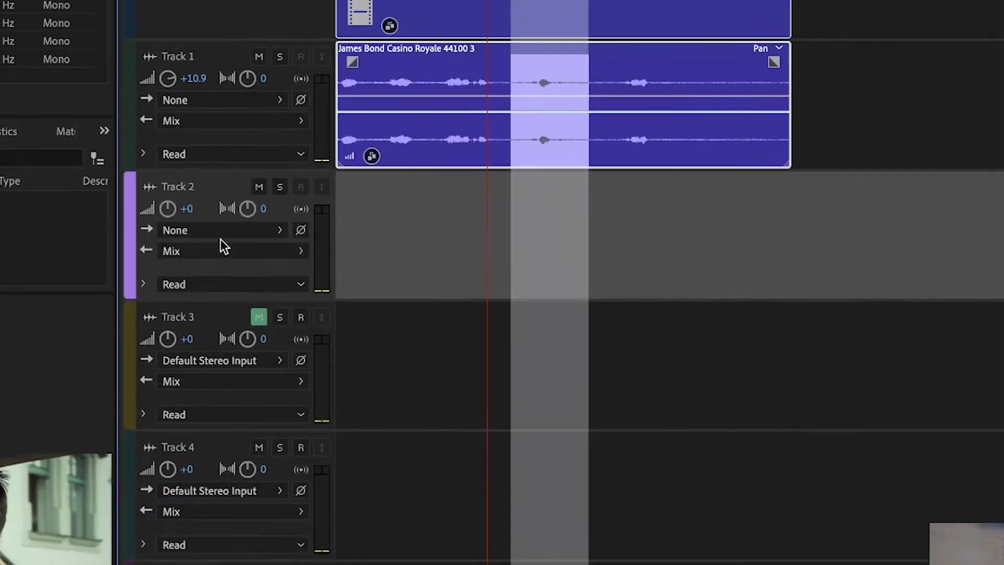
click(337, 251)
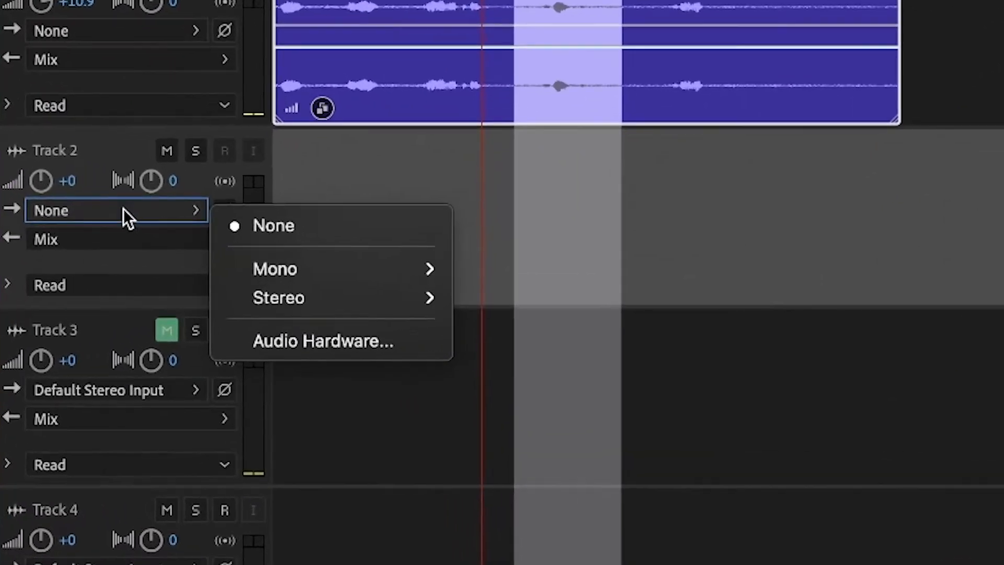
mouse_move(278, 274)
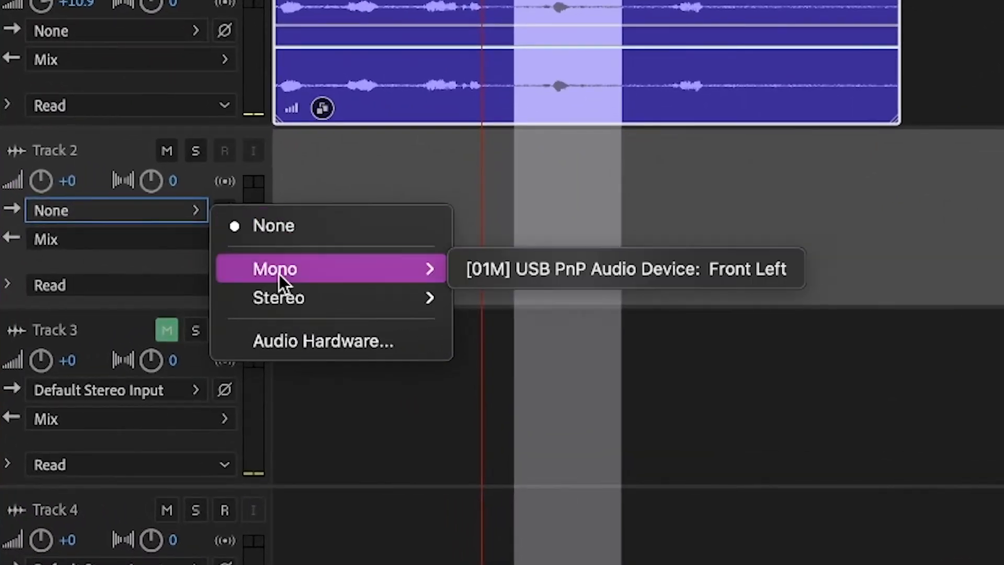
click(532, 267)
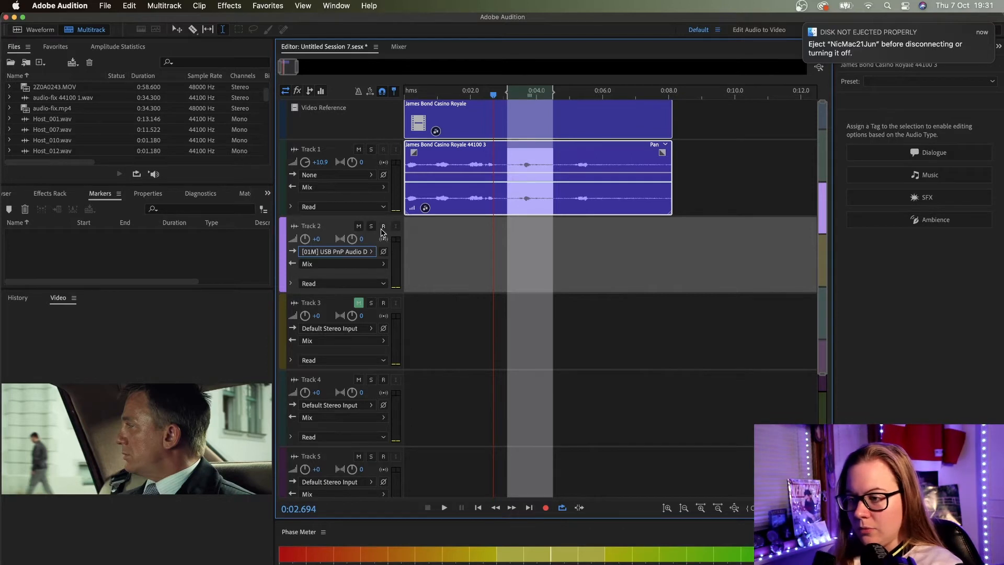
drag(456, 90, 412, 94)
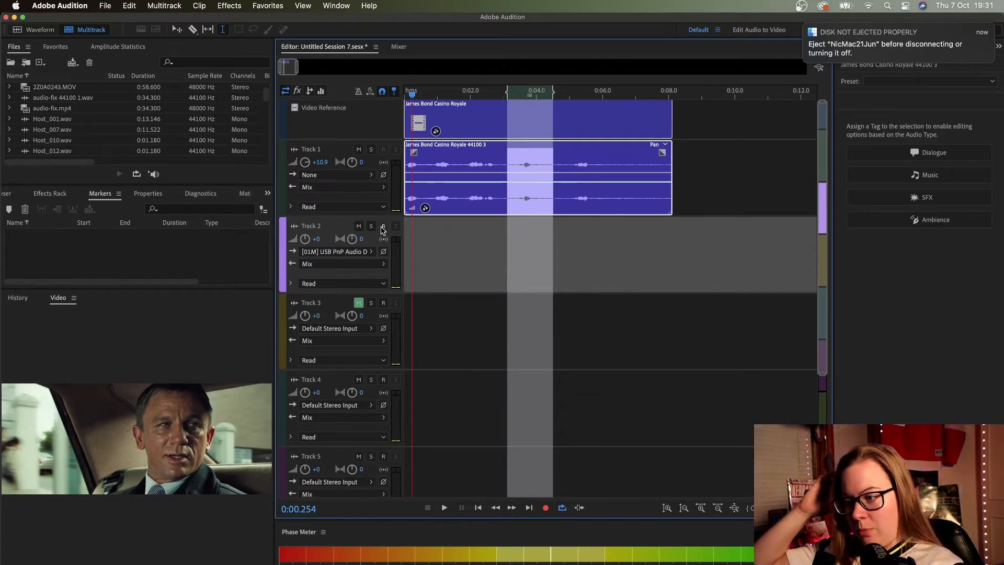
click(382, 228)
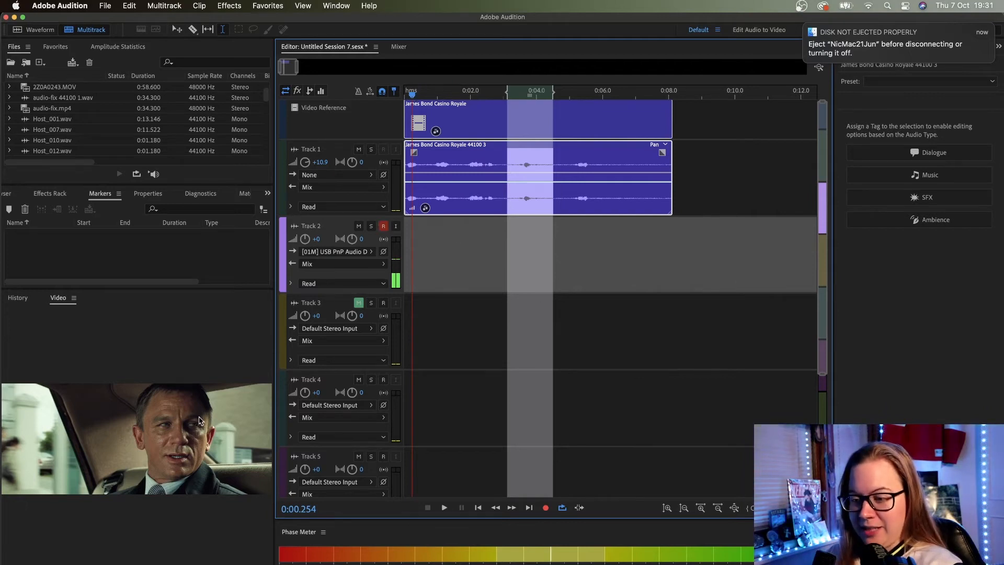
Step: Record a take on Track 2 over the selected time range and play it back from about 0:02.9
click(547, 509)
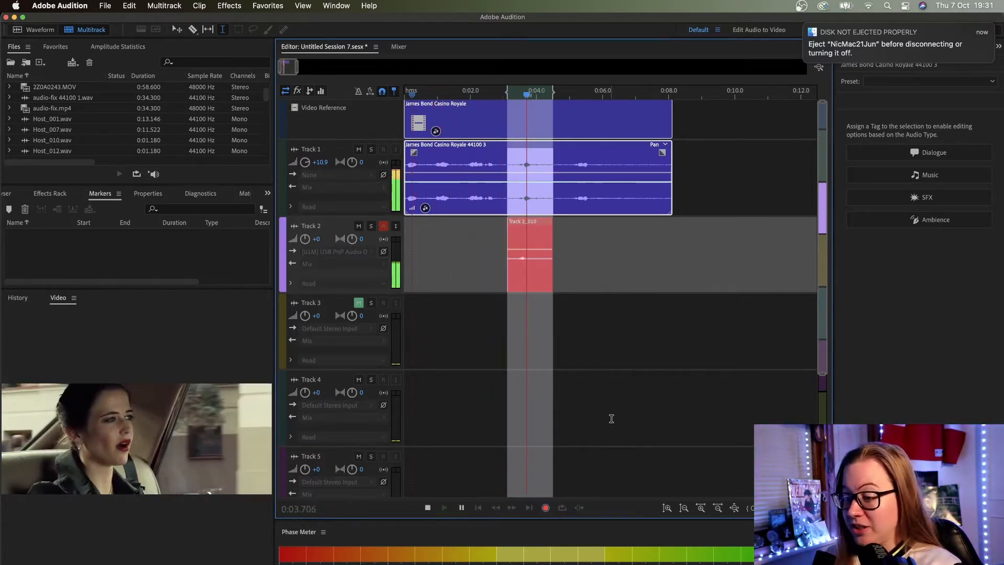
key(space)
click(521, 268)
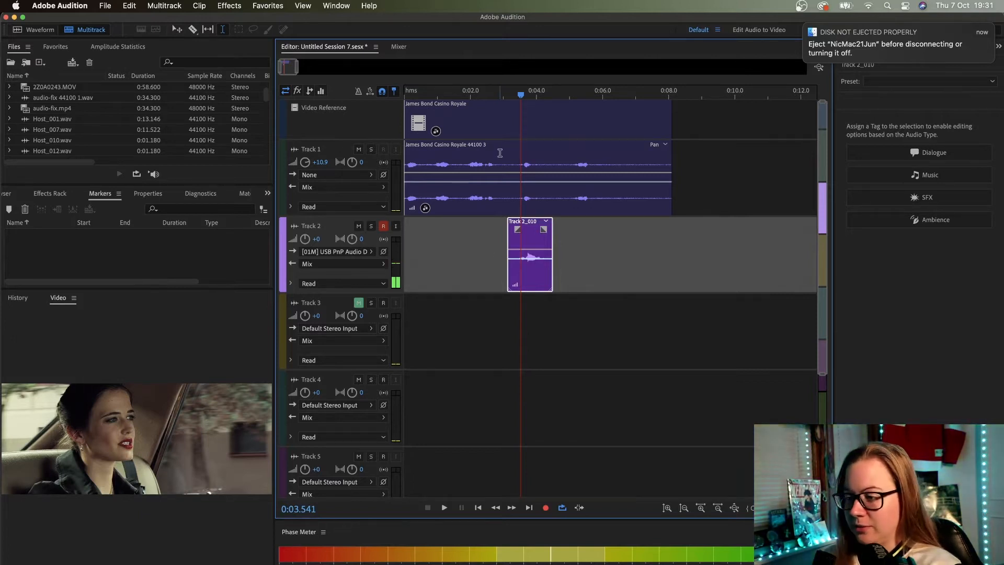
click(501, 95)
key(space)
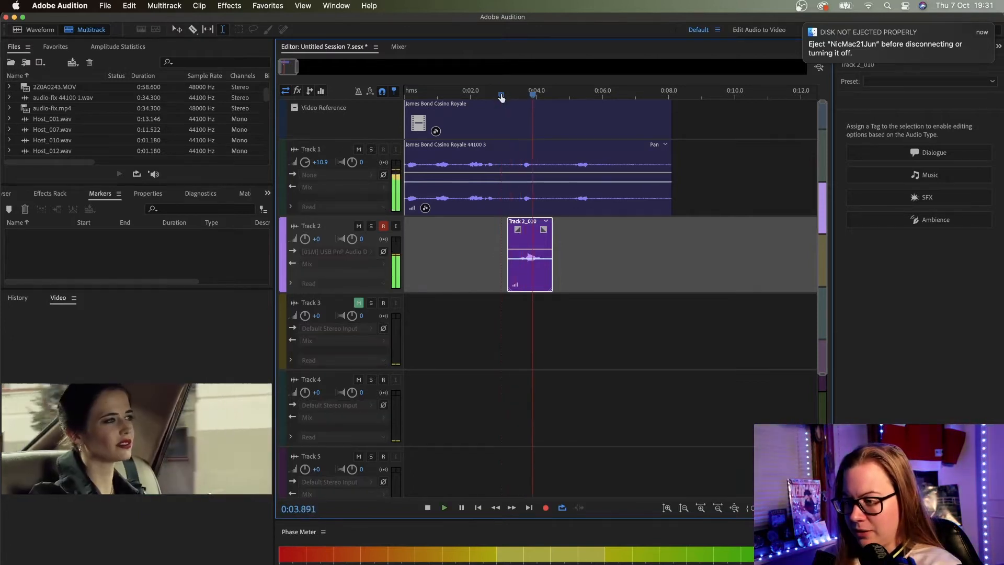
Step: Delete the recorded take from Track 2 and play the original line from about 0:02.7
click(534, 244)
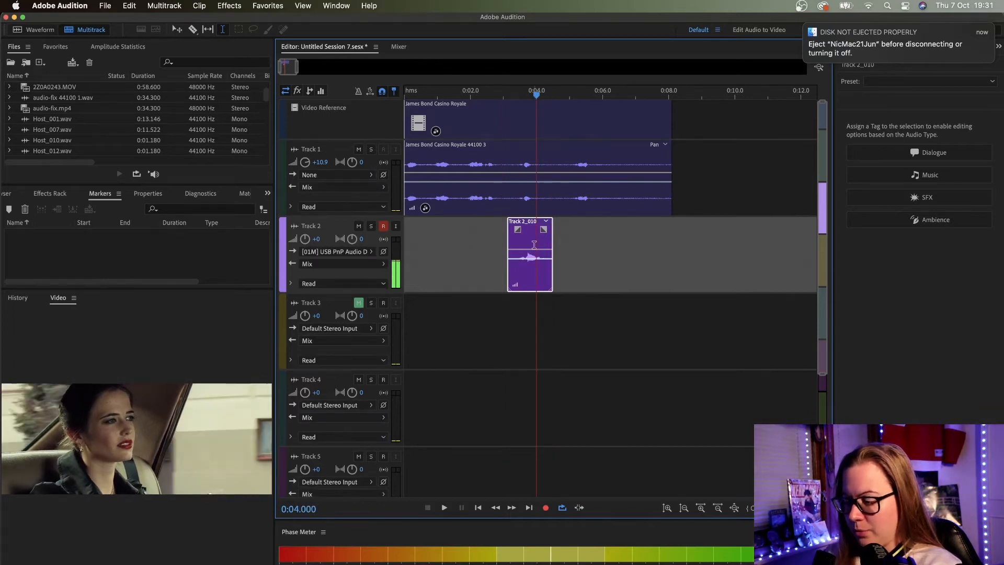
key(Delete)
click(494, 95)
key(space)
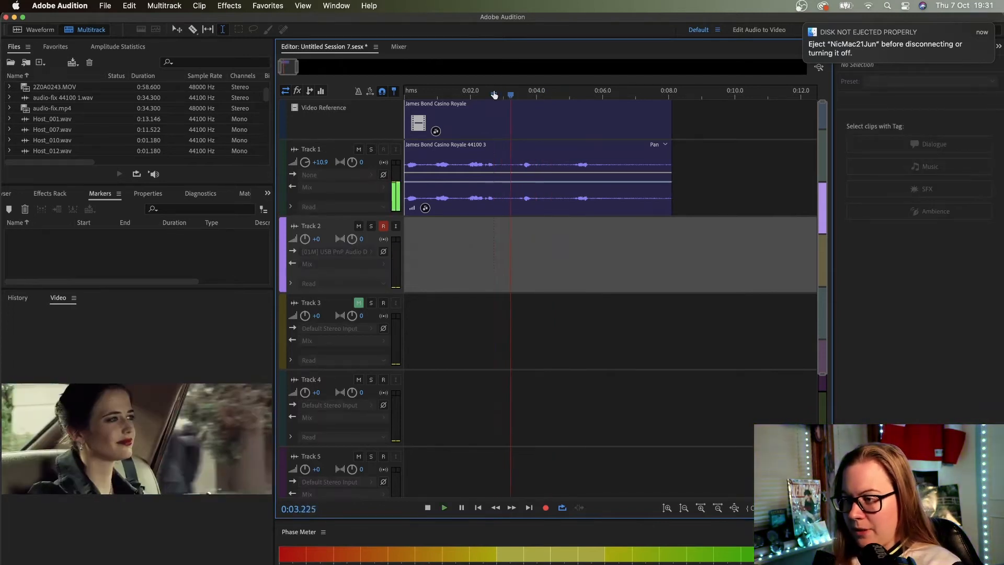
key(space)
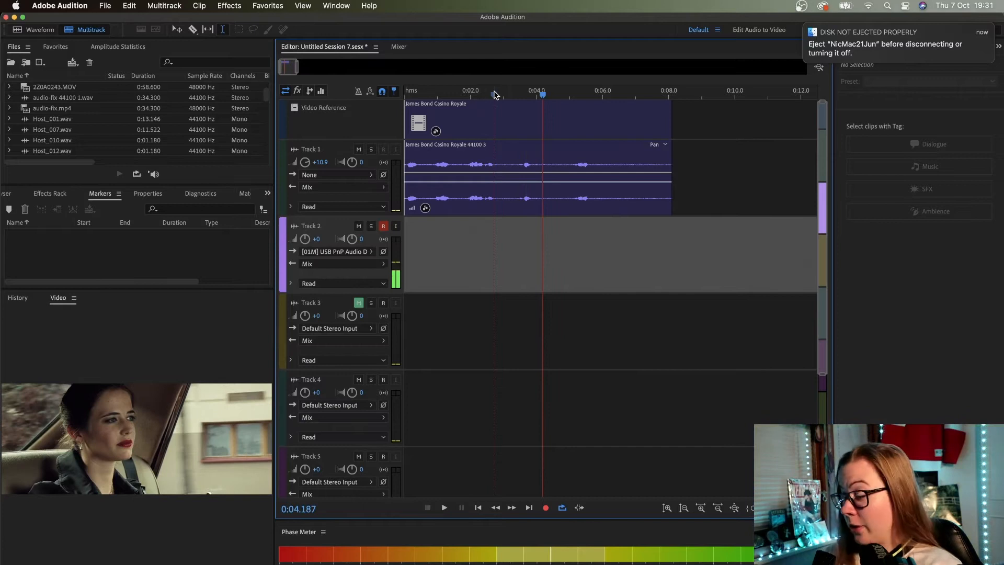
Step: Make a time selection from 0:03.151 to about 0:04.6 on the Track 1 audio and play it
click(508, 96)
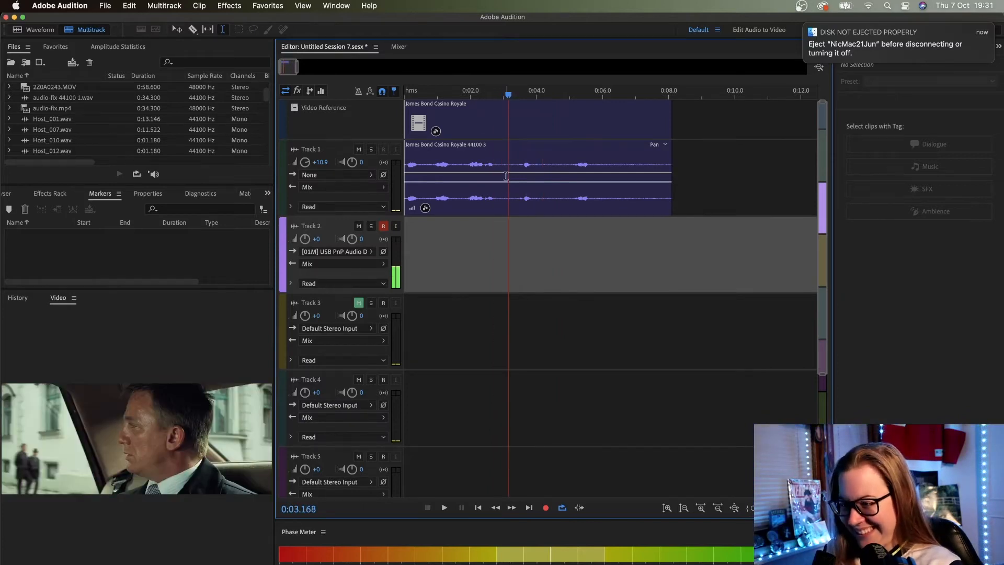
drag(508, 172, 556, 169)
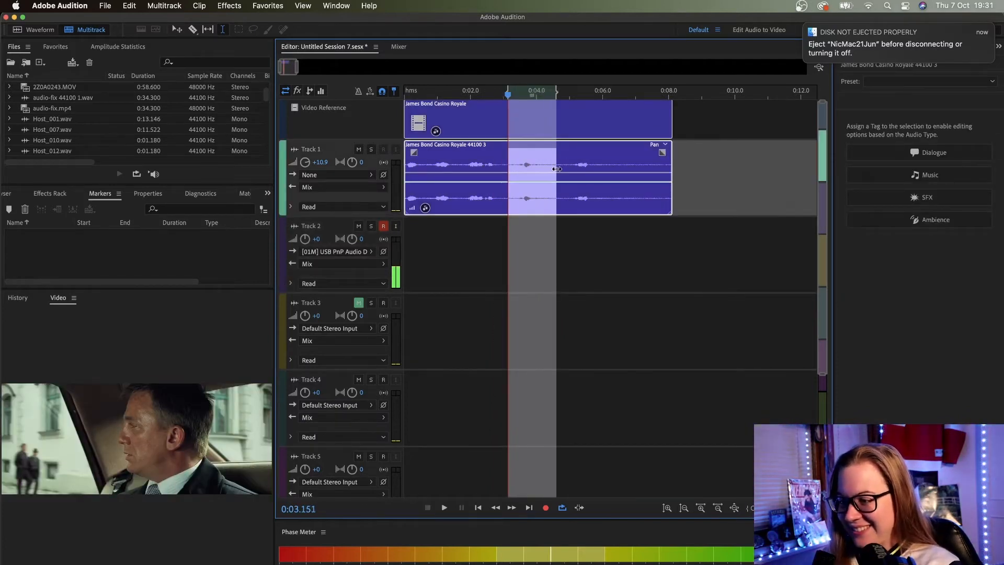
key(space)
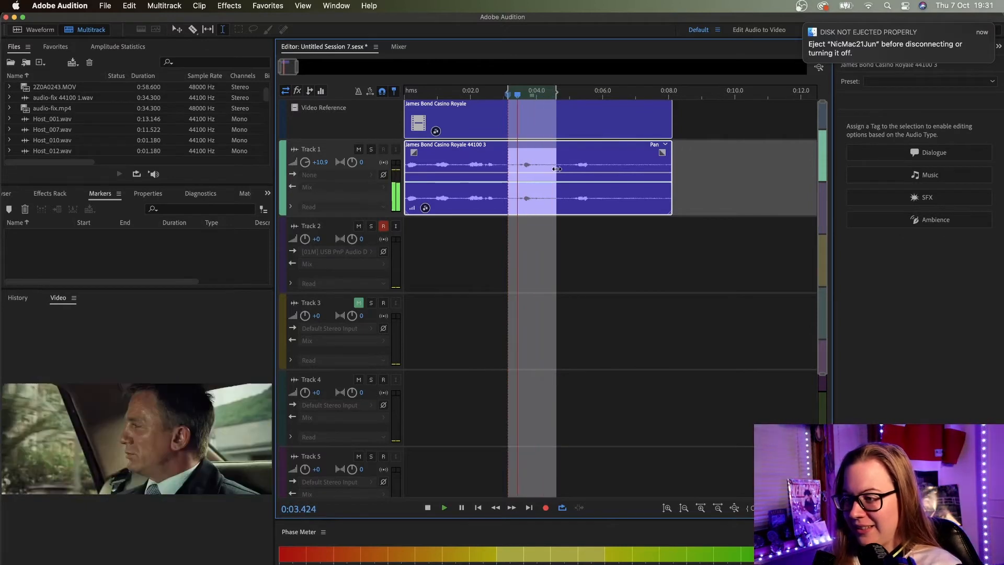
Step: Record a new take of the line on Track 2 over the selected range, starting from about 0:00.2
click(337, 225)
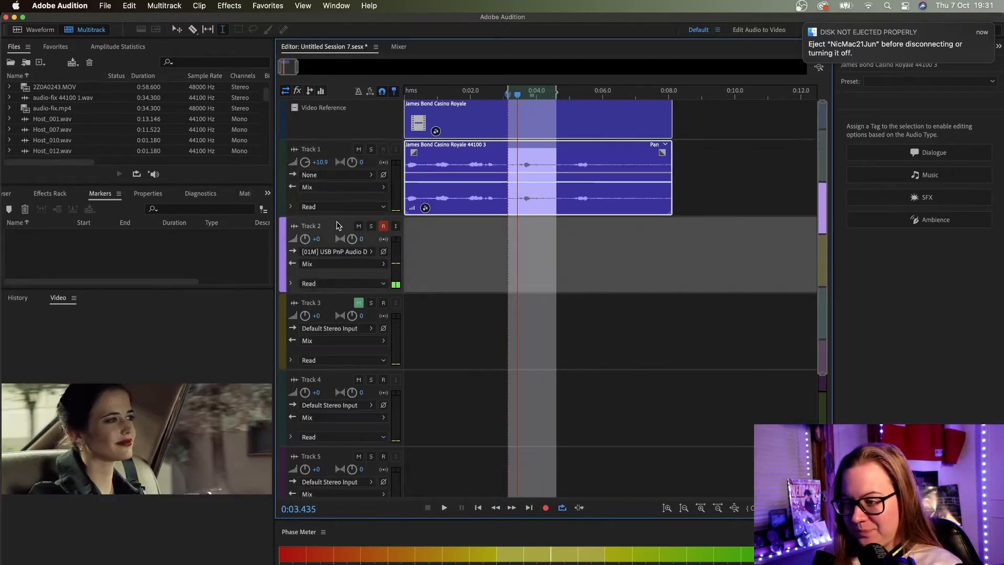
click(411, 95)
click(546, 508)
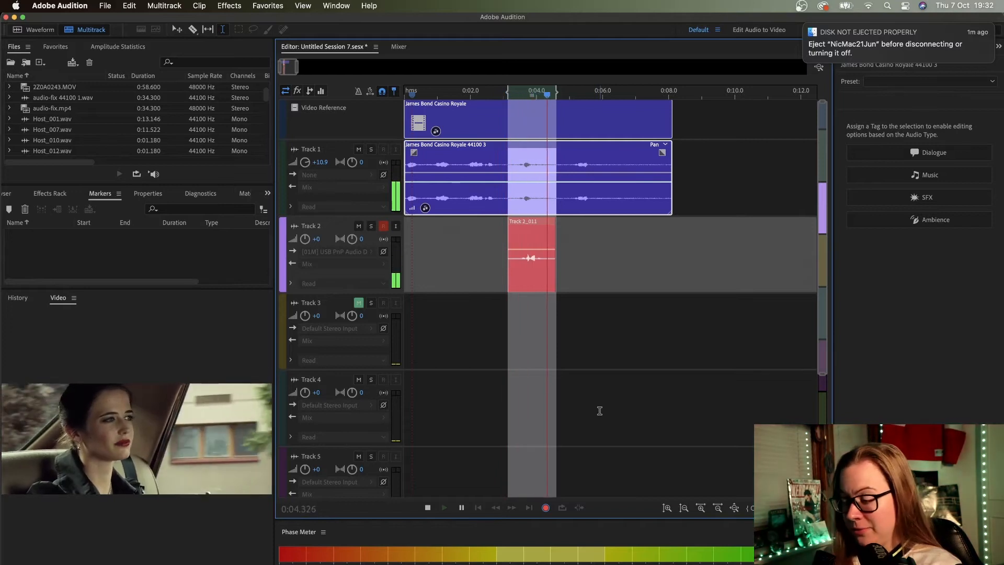
key(space)
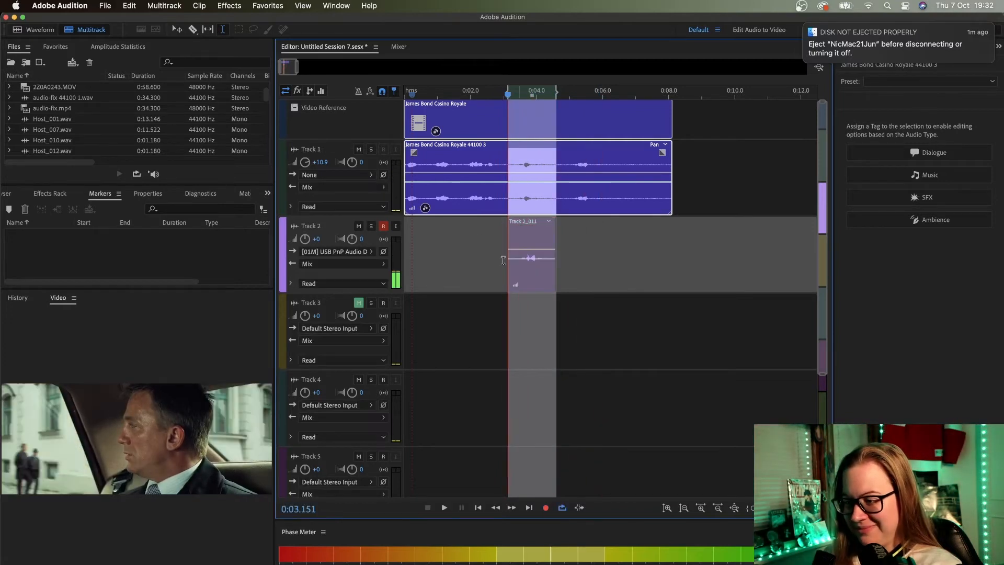
Step: Split the Track 1 audio at both ends of the 0:03.151 to about 0:04.6 range, matching the Track 2 recording, and deselect the clips
click(537, 264)
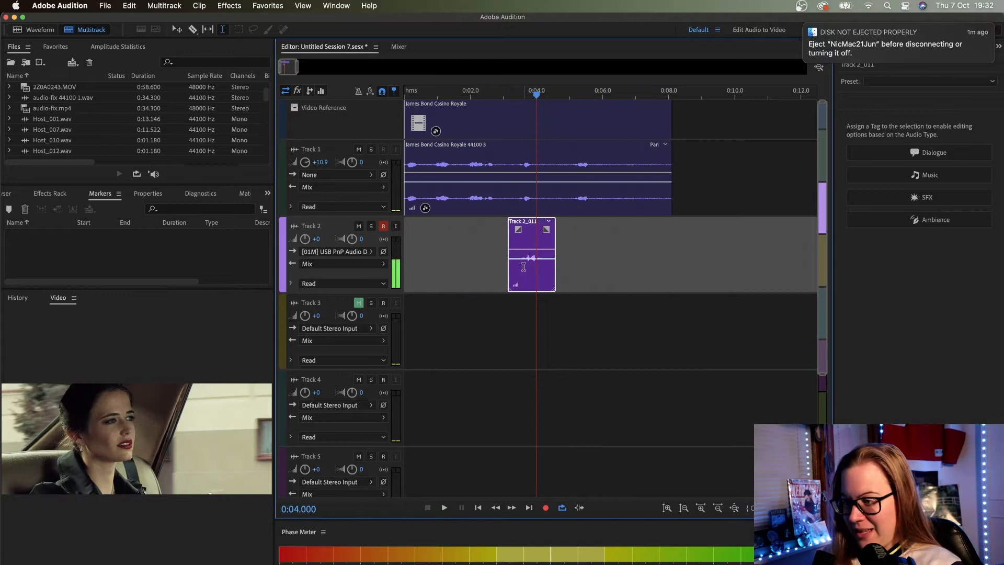
click(468, 93)
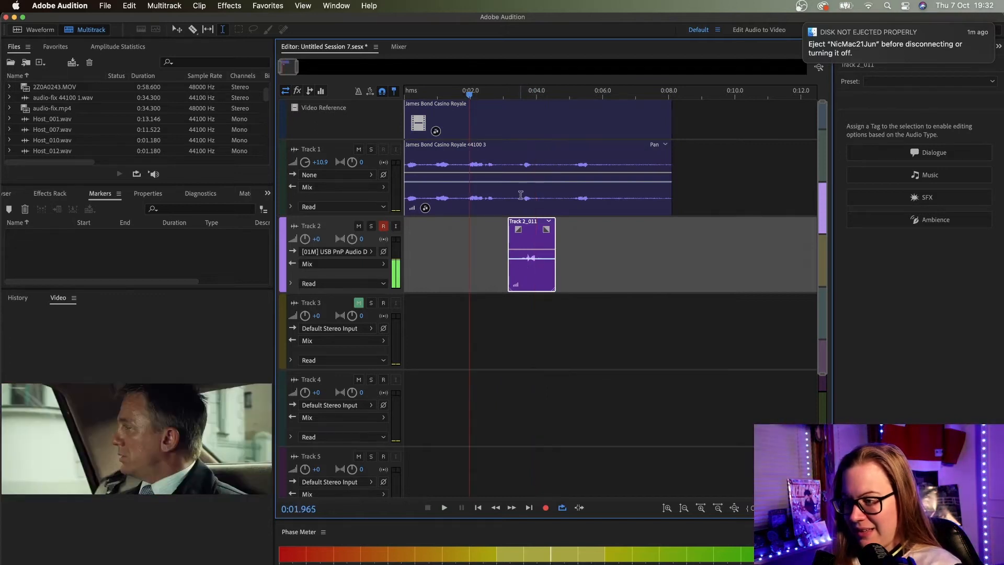
drag(508, 199, 555, 196)
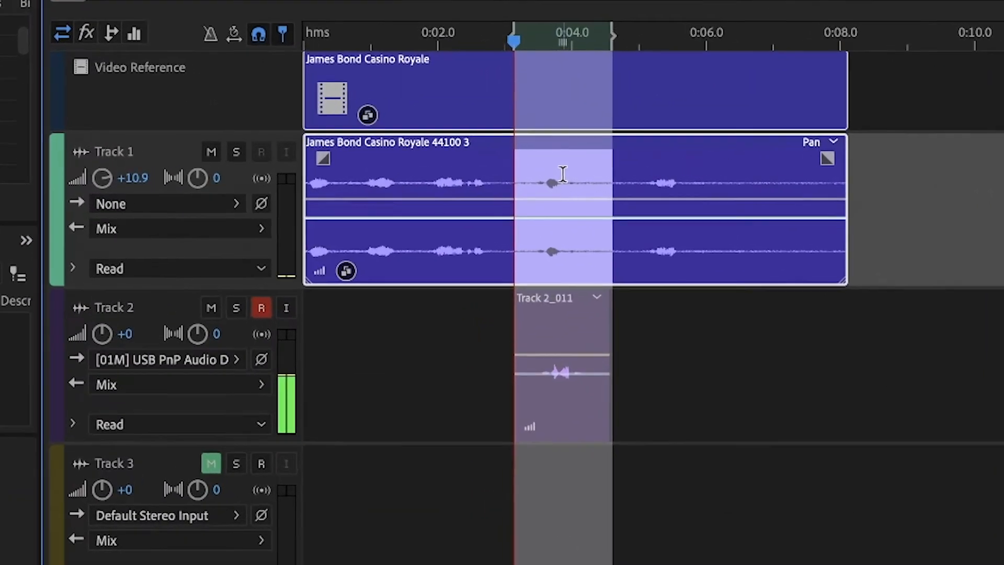
key(super+k)
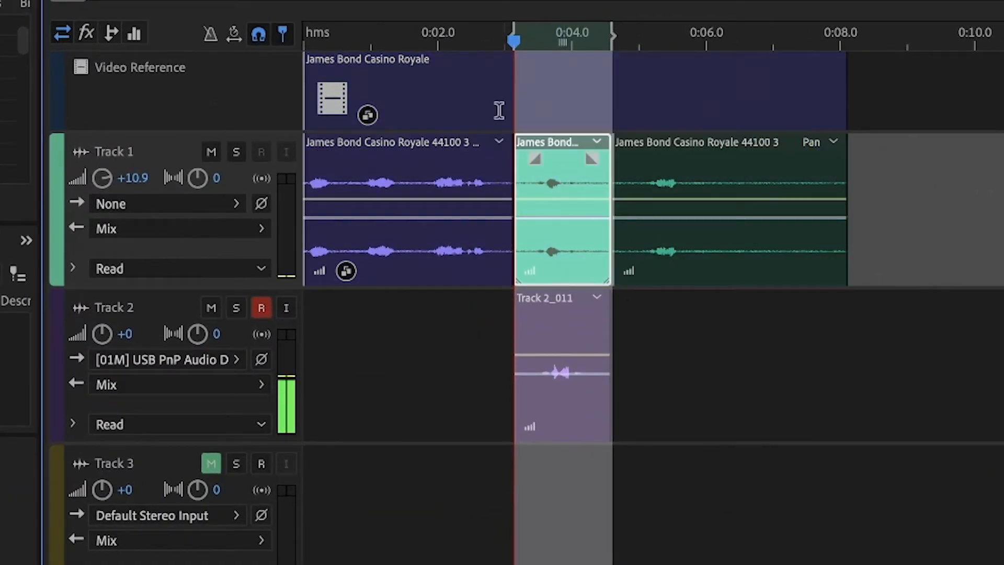
click(705, 375)
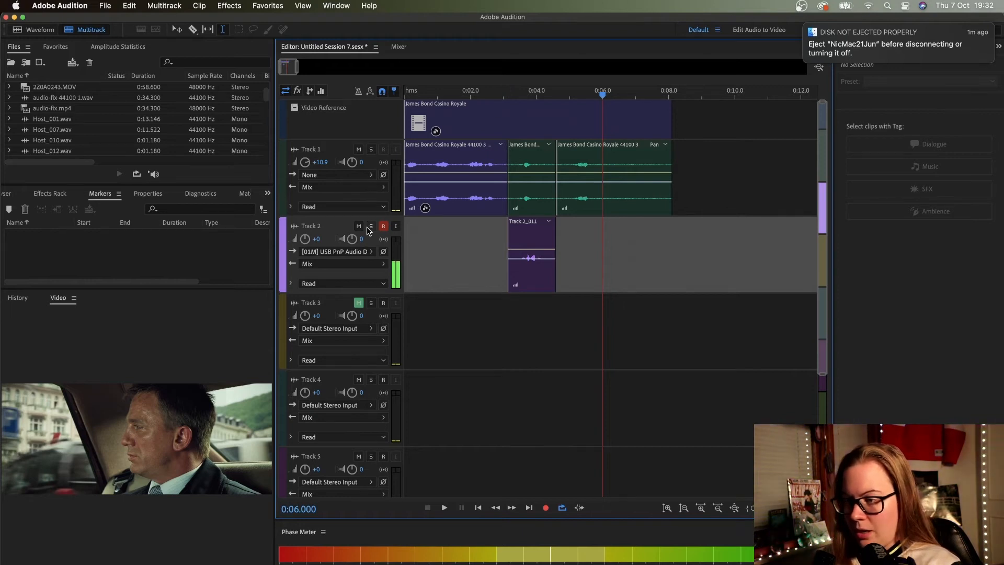
Step: Temporarily lower the middle Track 1 segment's volume to audition the Track 2 recording against the video from about 0:00.8
click(528, 172)
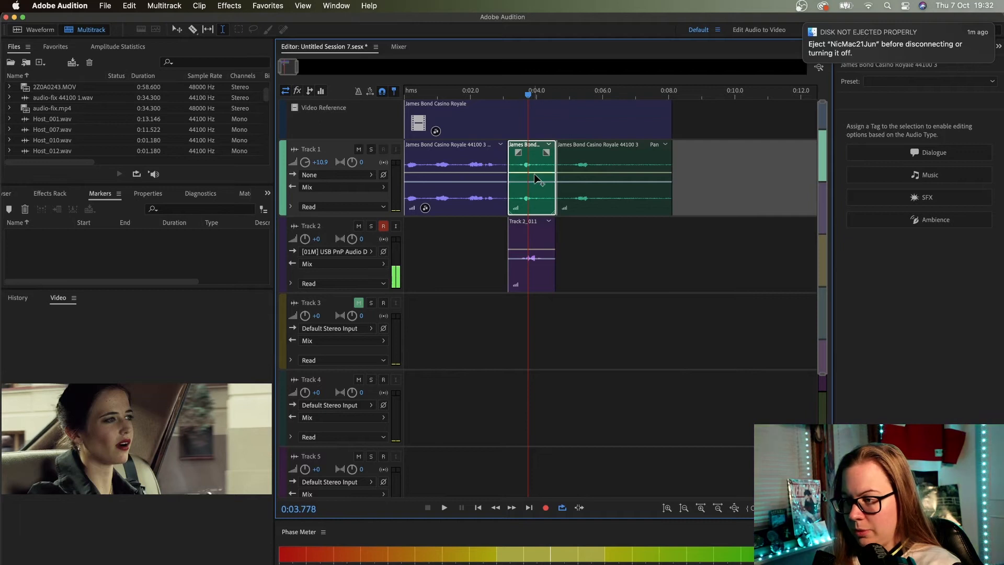
drag(537, 174, 543, 209)
click(429, 90)
key(space)
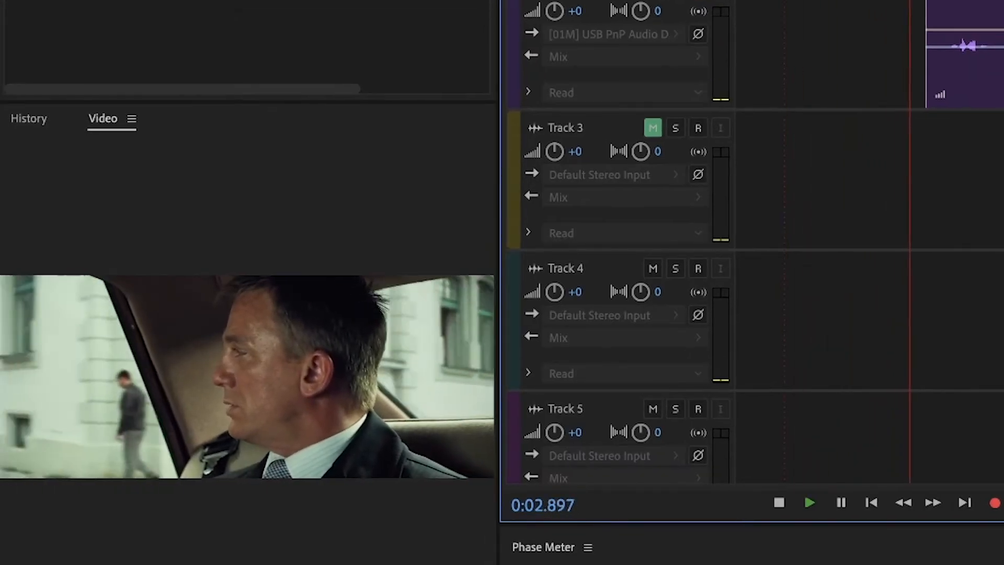
key(space)
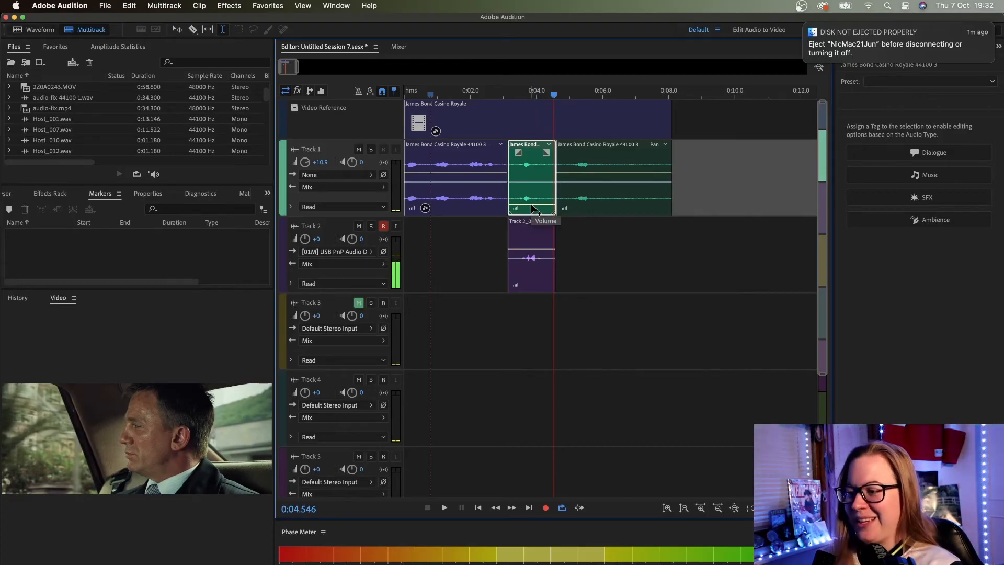
drag(530, 204, 530, 204)
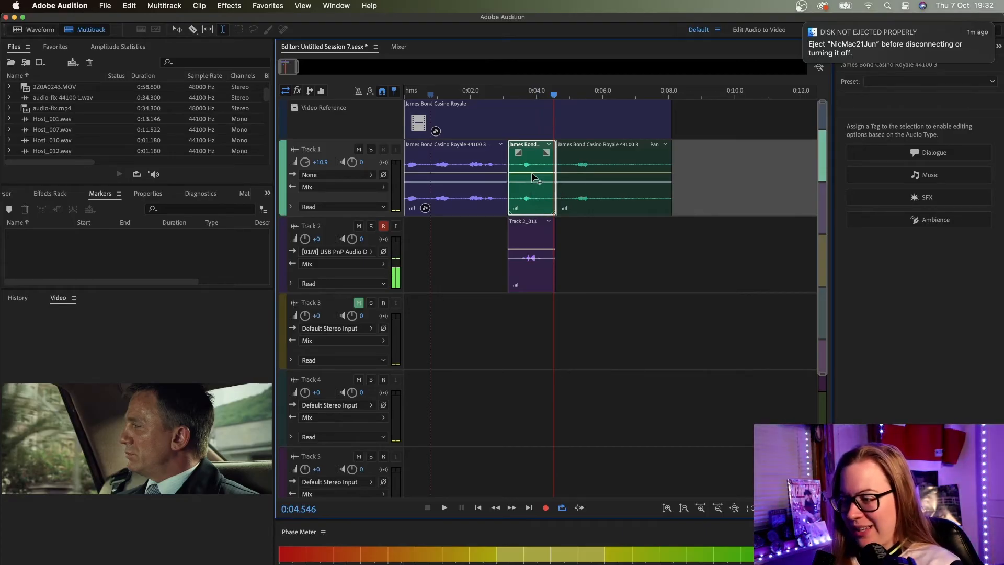
Step: Run Automatic Speech Alignment on the middle Track 1 segment and Track 2_011, using James Bond Casino Royale 44100 3 as reference with tightest alignment
click(495, 280)
click(535, 272)
drag(536, 322, 534, 186)
right_click(524, 243)
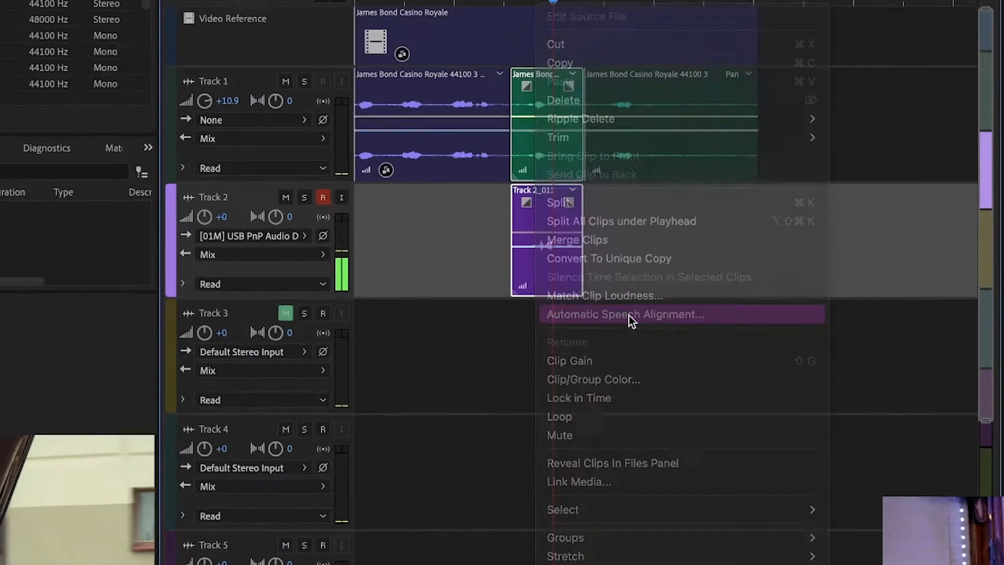
click(588, 302)
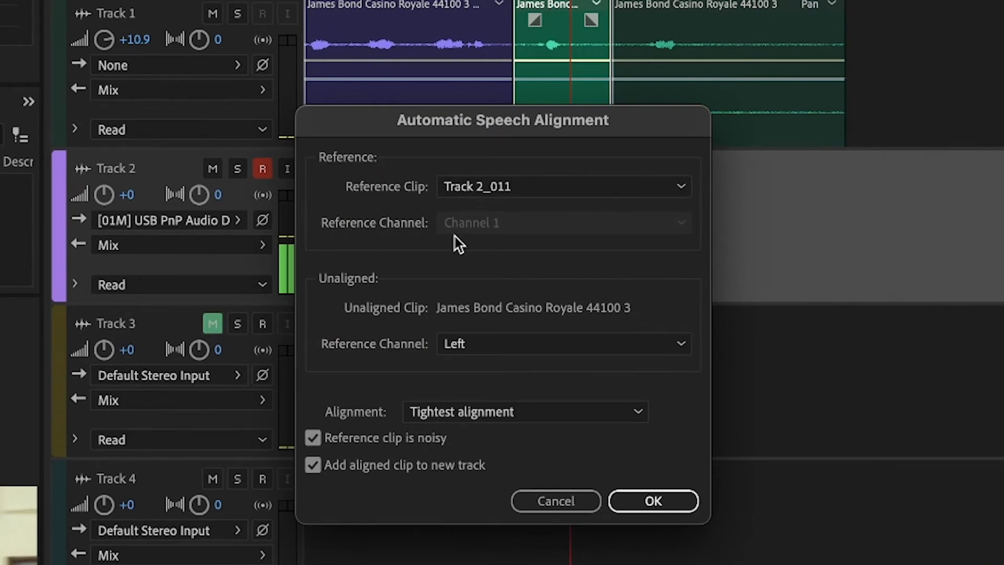
click(486, 182)
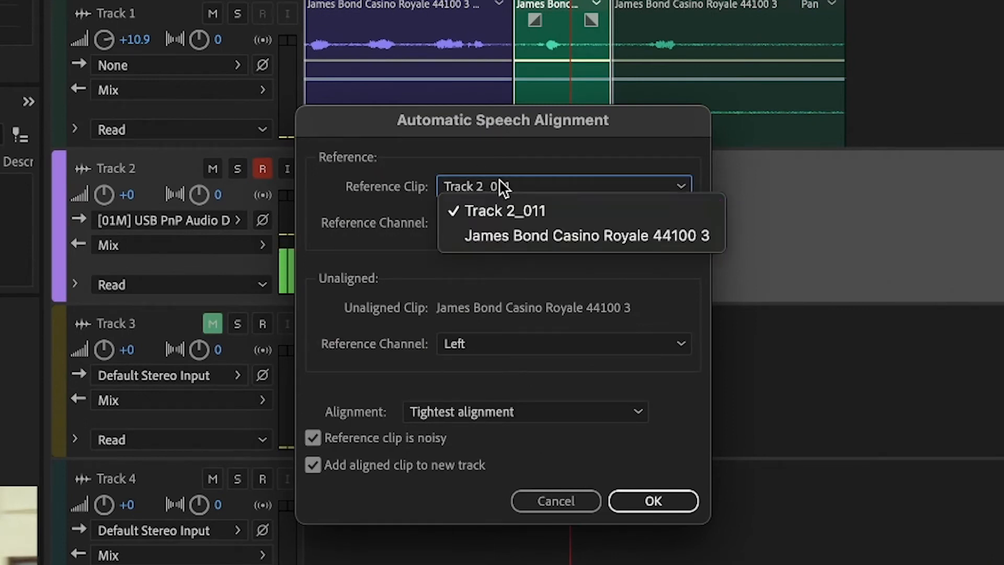
click(517, 237)
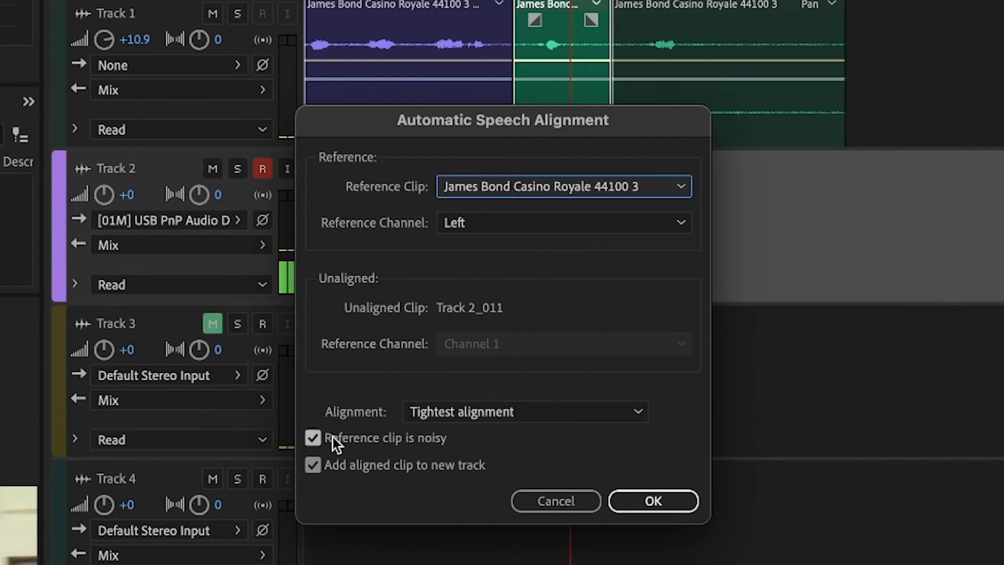
click(691, 496)
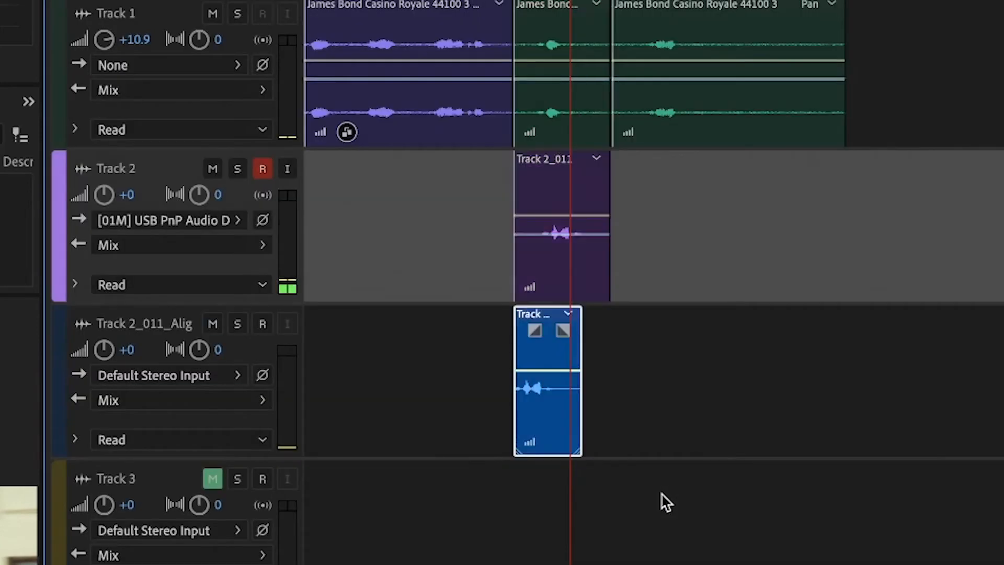
Step: Play the aligned take together with the video, starting just before the replaced line
click(493, 352)
click(450, 4)
key(space)
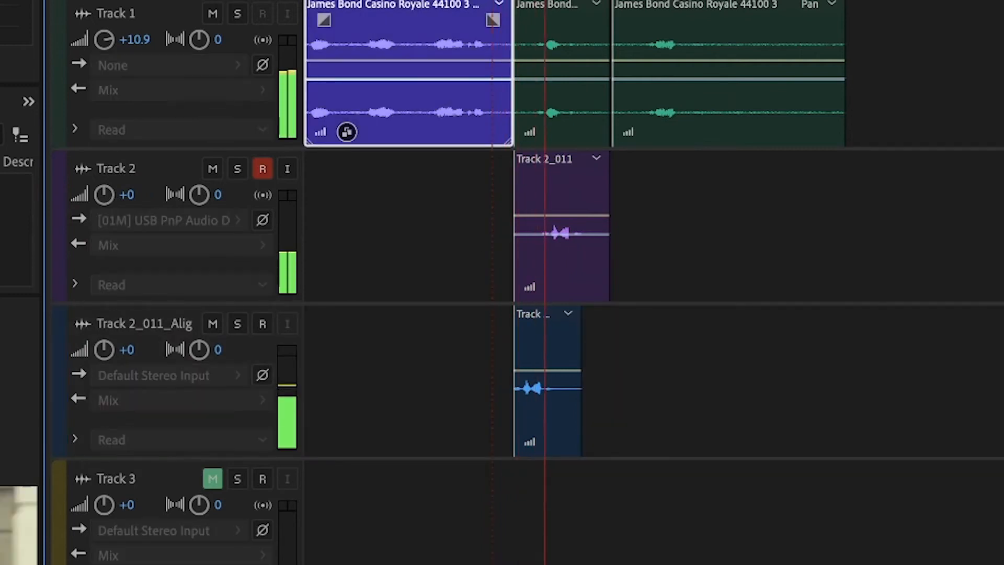
key(space)
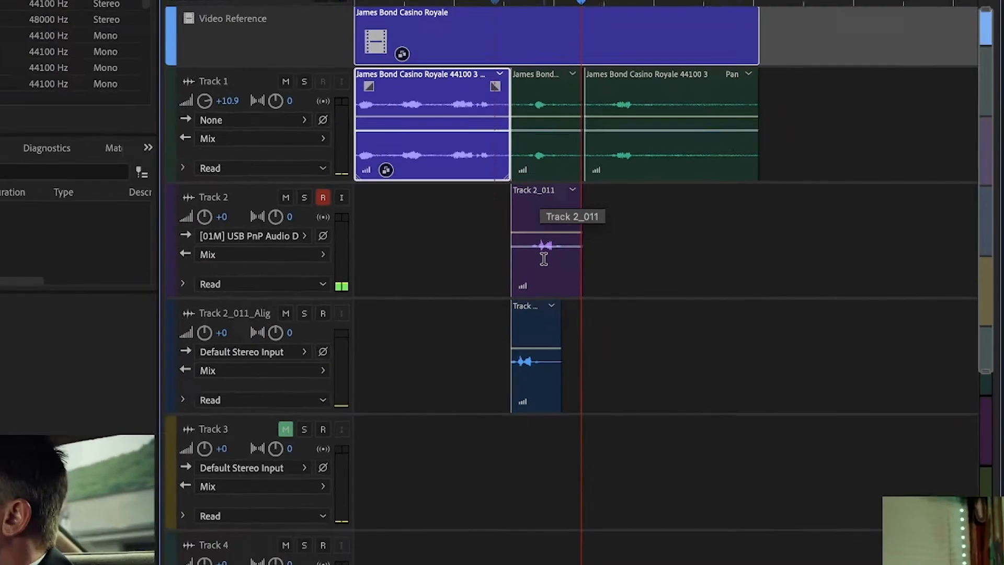
Step: Move the original Track 2_011 recording along Track 2 to about 0:09.6, clear of the video
drag(558, 250, 872, 249)
click(519, 271)
key(v)
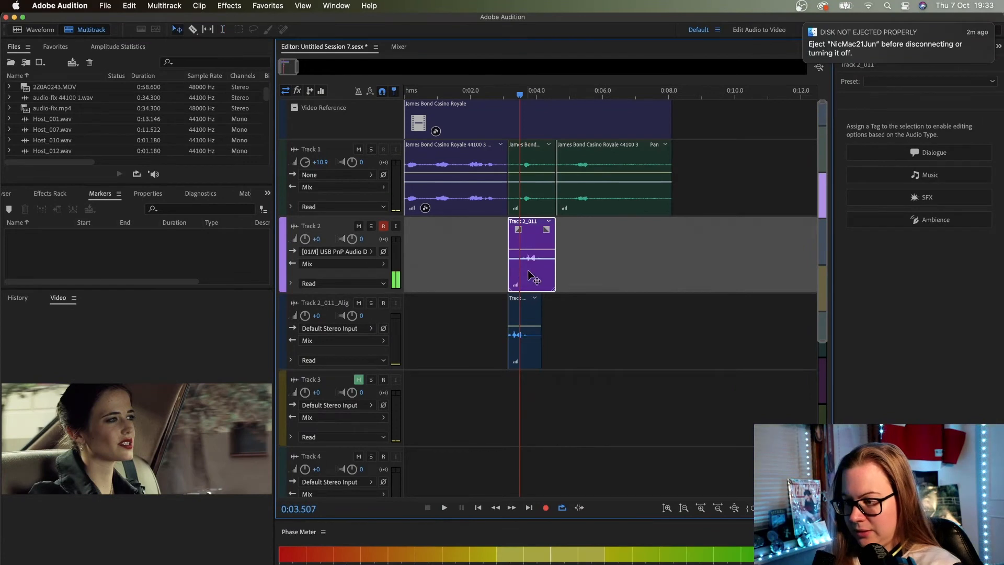
drag(532, 272, 744, 270)
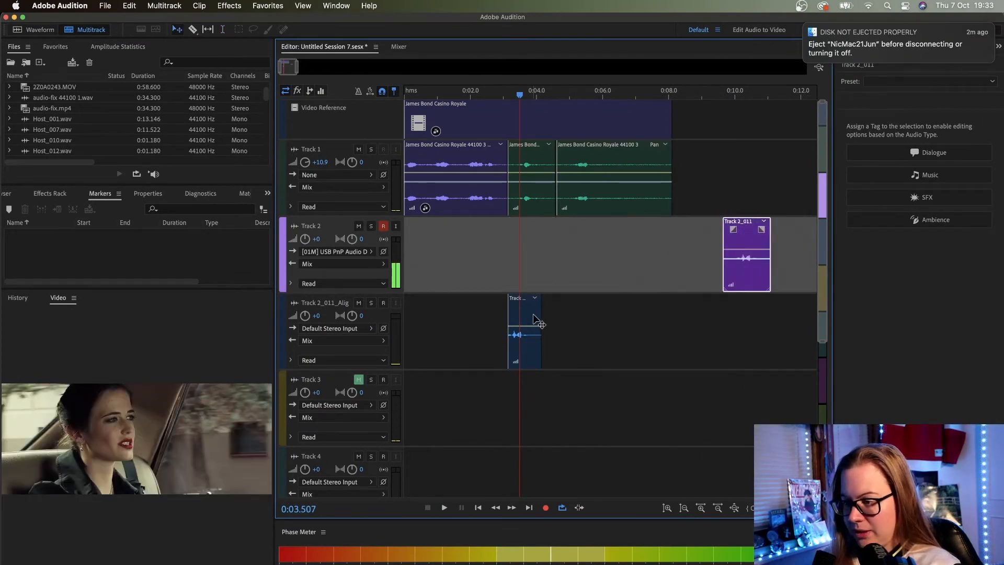
Step: Move the aligned clip up onto Track 2 and position it to start at about 0:03.4
drag(534, 319, 543, 257)
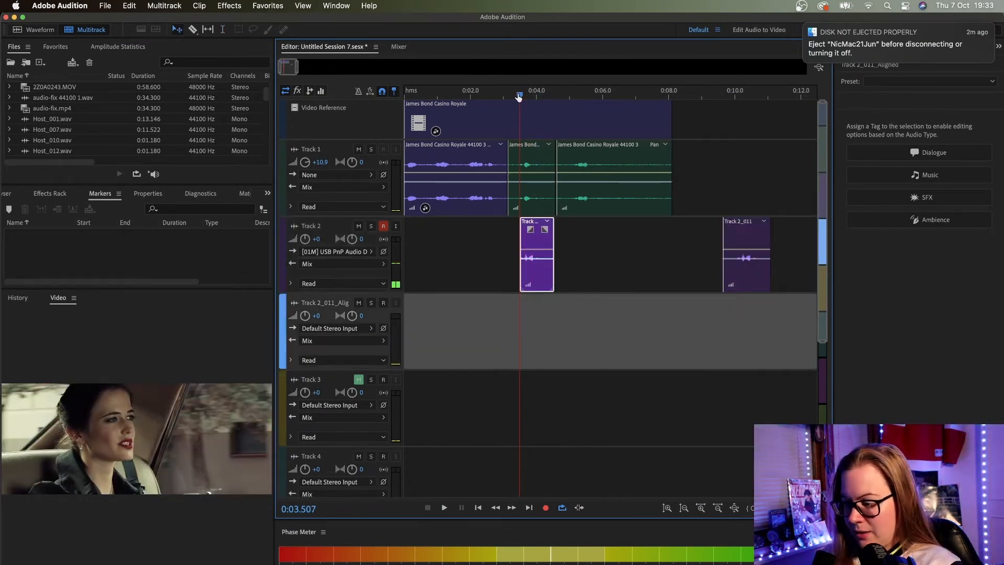
scroll(517, 95, up, 5)
click(643, 274)
drag(643, 274, 622, 259)
key(=)
key(=)
Step: Lower the middle Track 1 segment's volume to the bottom and play the aligned take from 0:03.120
click(557, 94)
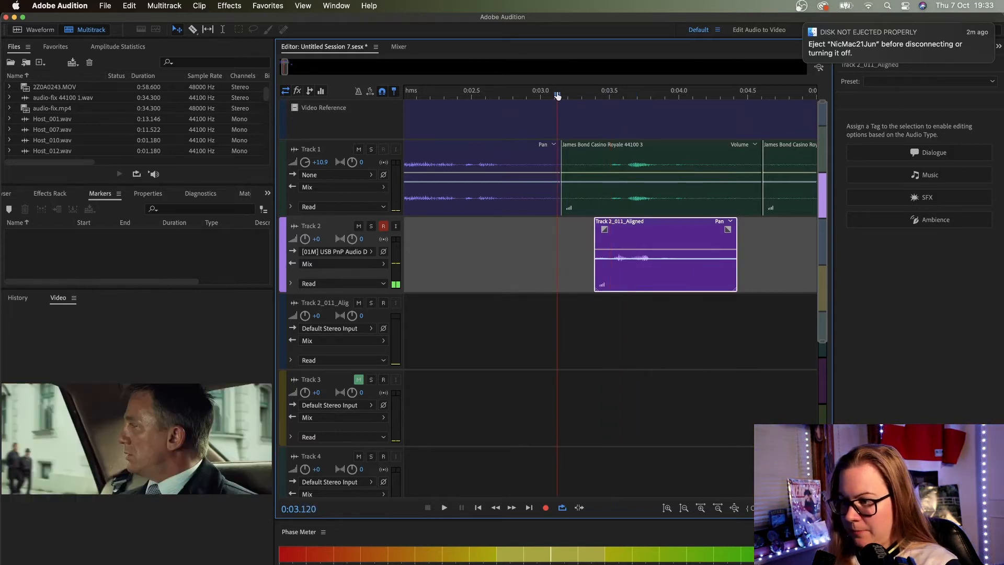
click(625, 172)
drag(632, 172, 633, 209)
key(space)
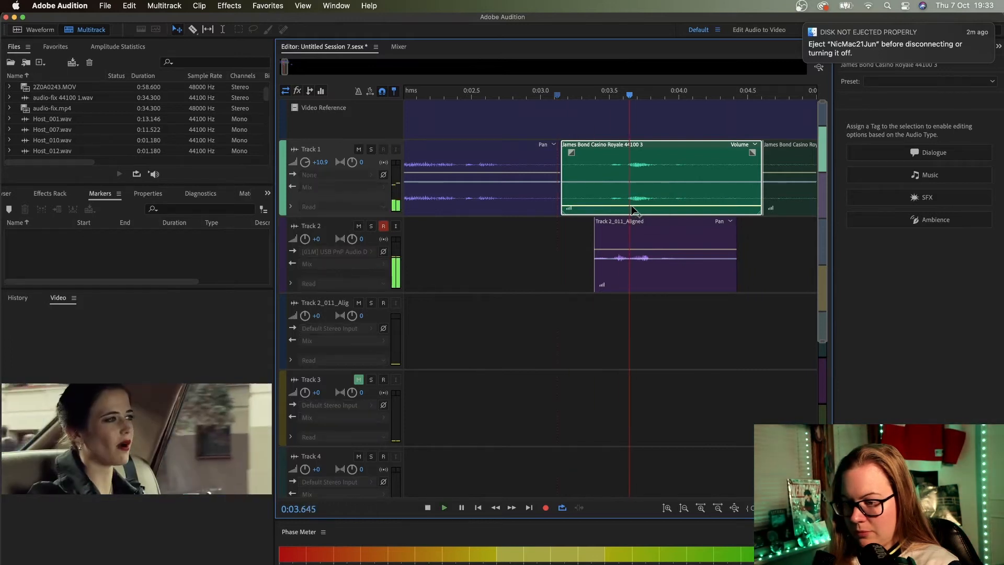
key(space)
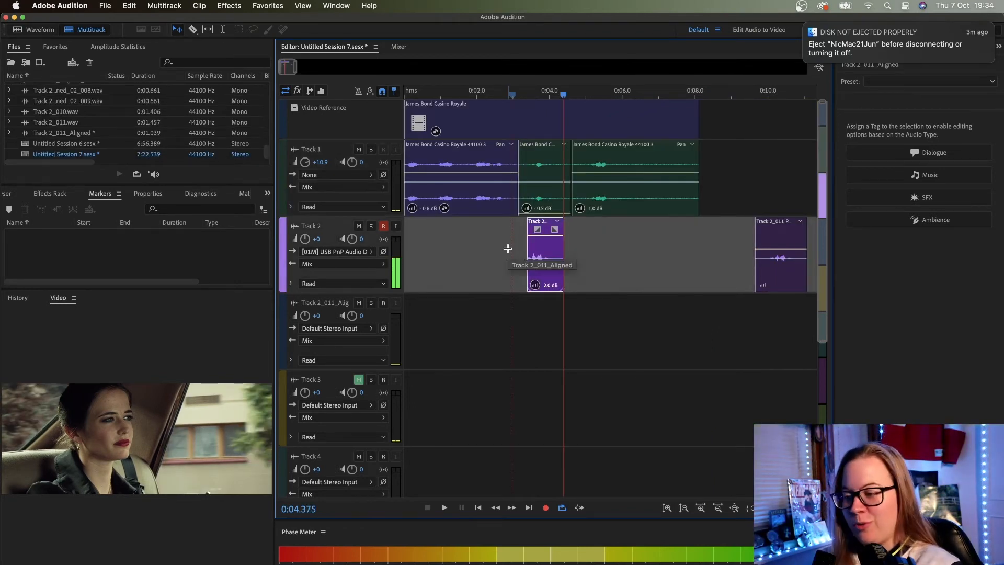
Step: Play the replacement line against the video from 0:02.634
click(500, 96)
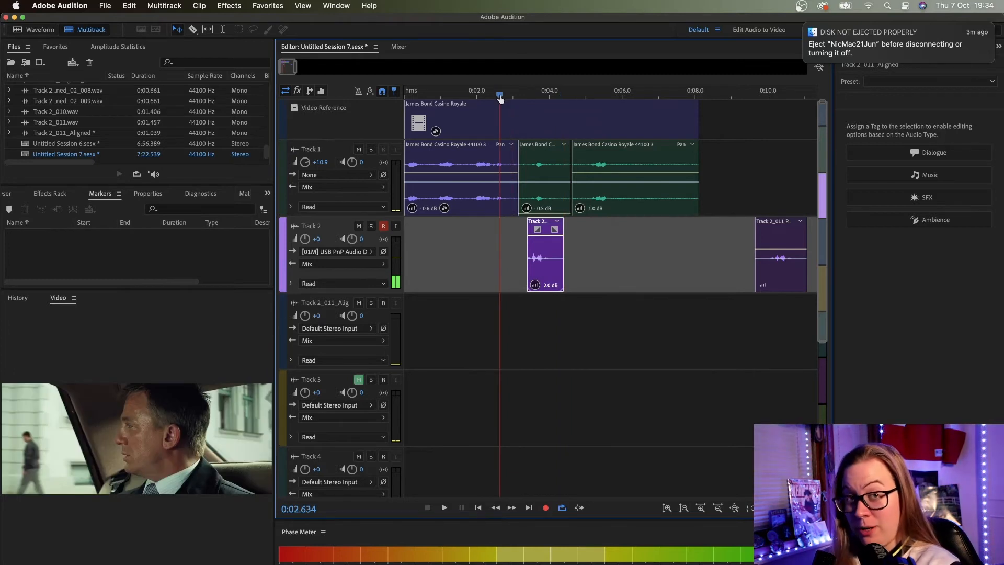
scroll(503, 102, up, 5)
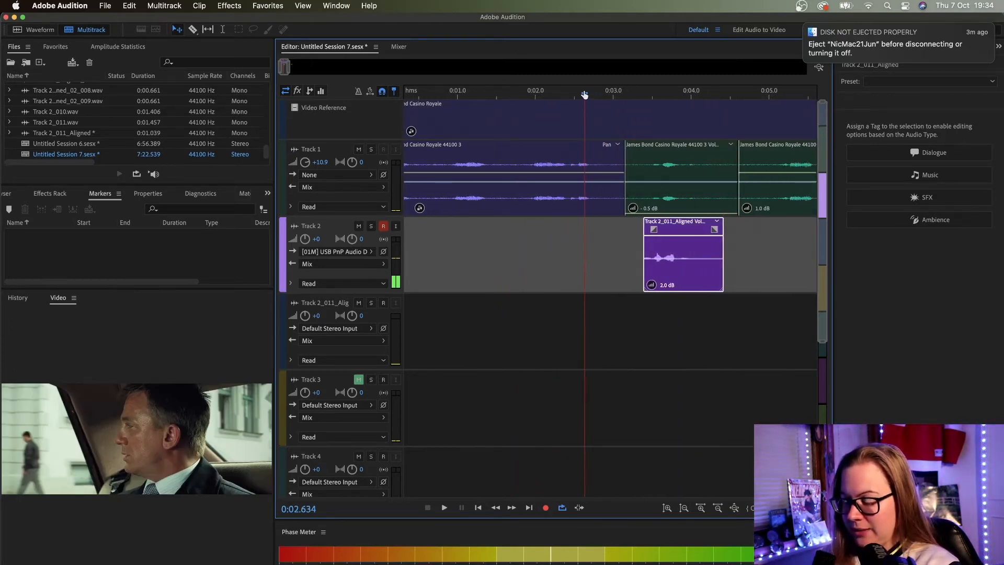
scroll(611, 175, right, 2)
scroll(611, 178, right, 2)
key(space)
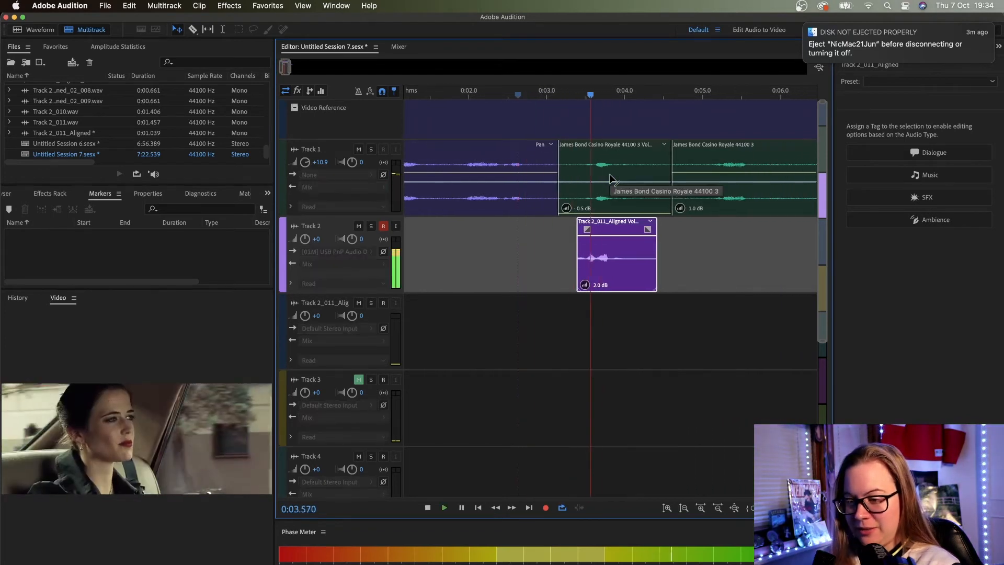
key(space)
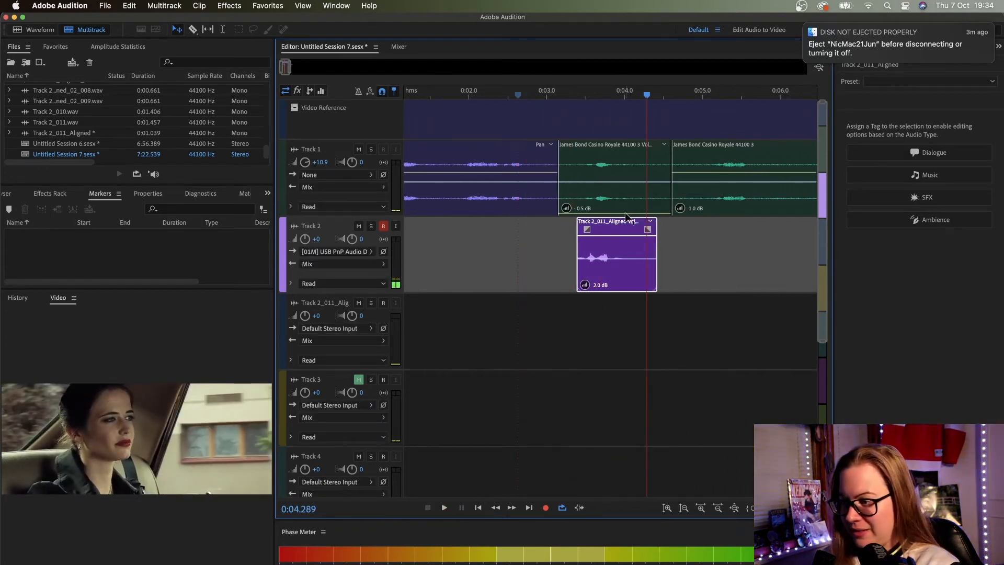
Step: Mute the middle Track 1 clip and play the replacement line from about 0:02.8
click(629, 191)
right_click(628, 190)
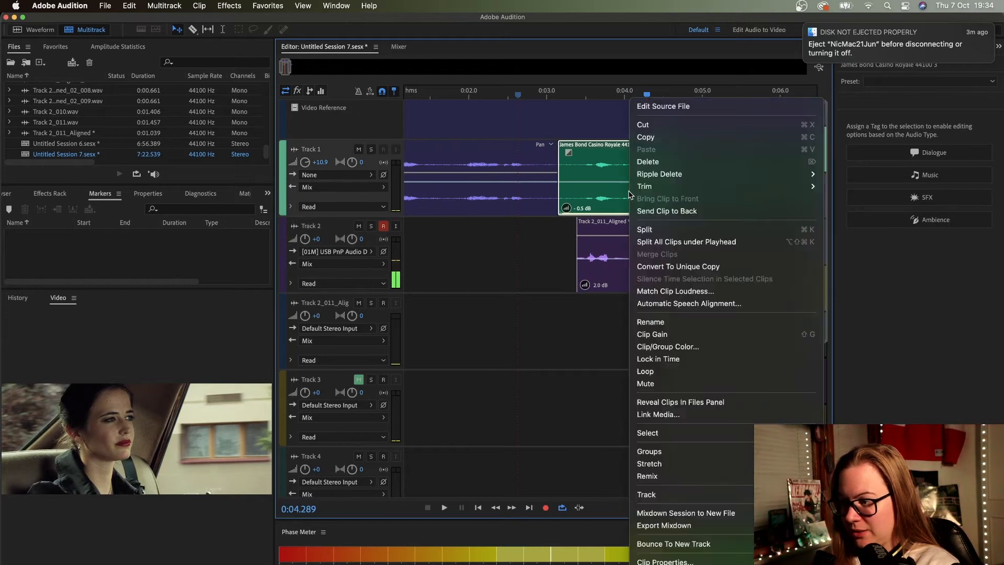
click(666, 382)
click(534, 88)
key(space)
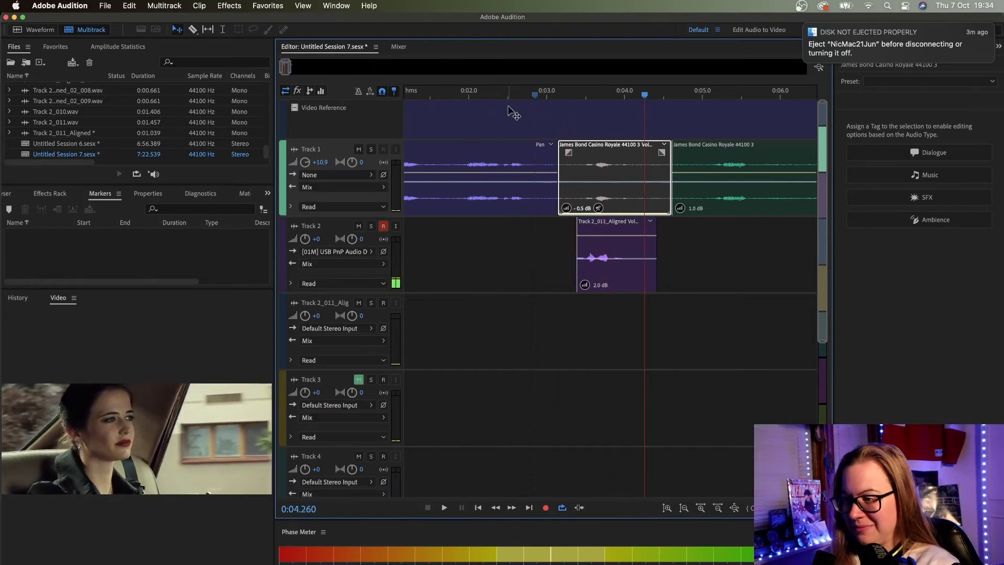
key(space)
Step: Select the background-only stretch from 0:02.744 to 0:03.151 on Track 1, play it and add a Cart Timer marker over it
key(=)
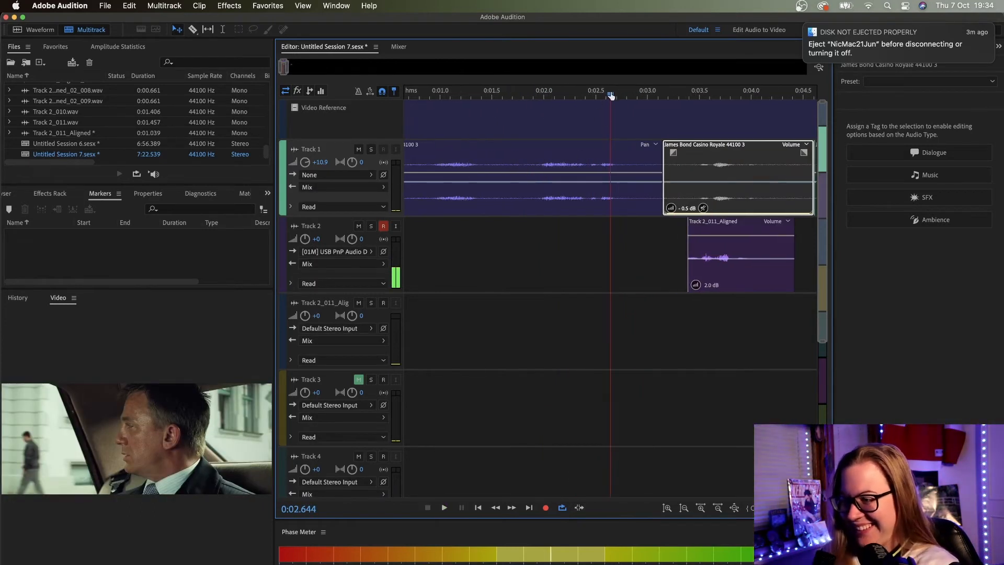
drag(611, 95, 618, 95)
drag(620, 157, 659, 155)
key(space)
key(space)
key(alt+m)
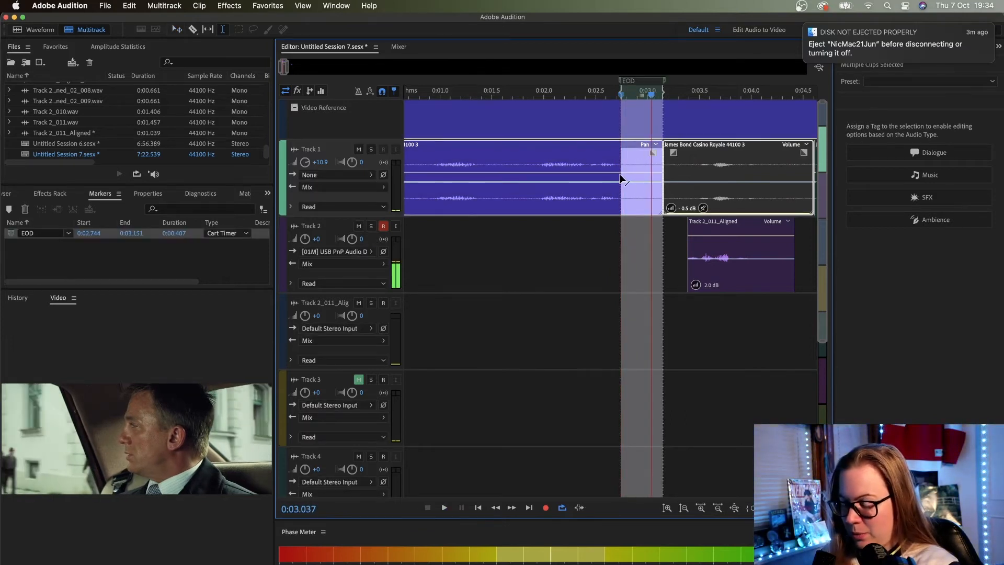
Step: Split the Track 1 clip at 0:02.744 and copy the resulting background slice down to Track 2
click(619, 174)
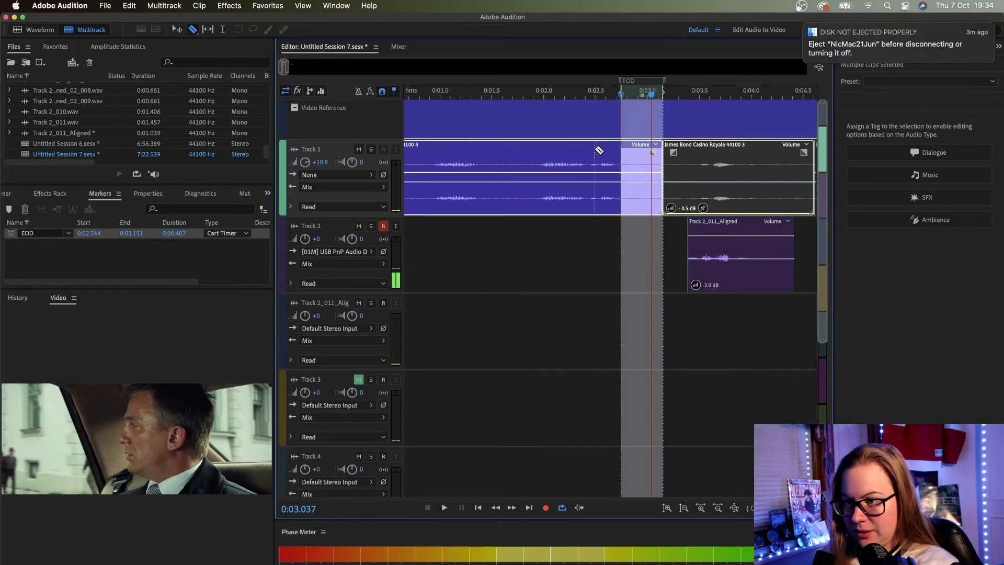
click(621, 151)
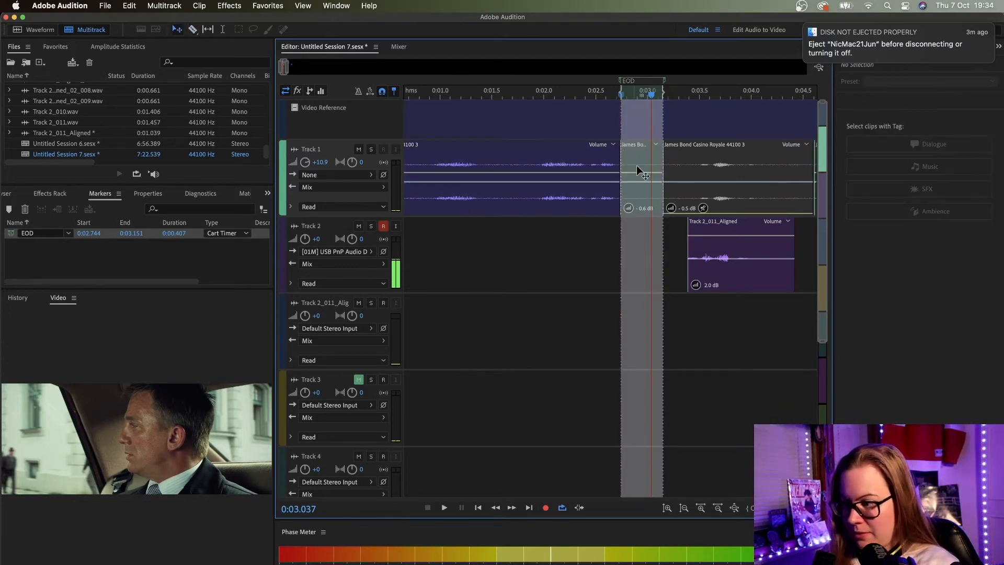
drag(639, 190, 643, 253)
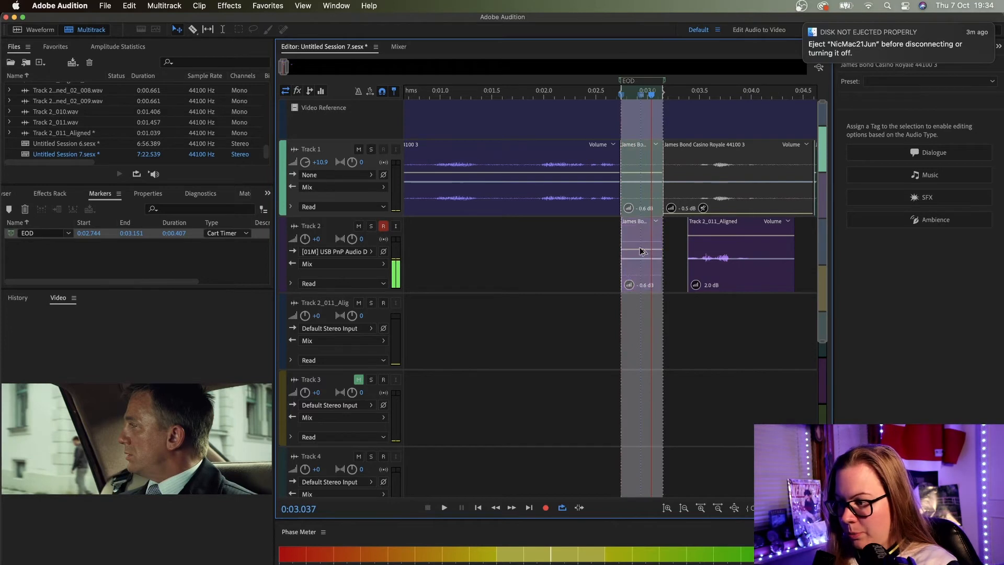
Step: Place background slices before and after the aligned clip on Track 2 with crossfades, and two overlapping copies beneath it on the alignment track
scroll(642, 253, right, 7)
drag(493, 266, 650, 265)
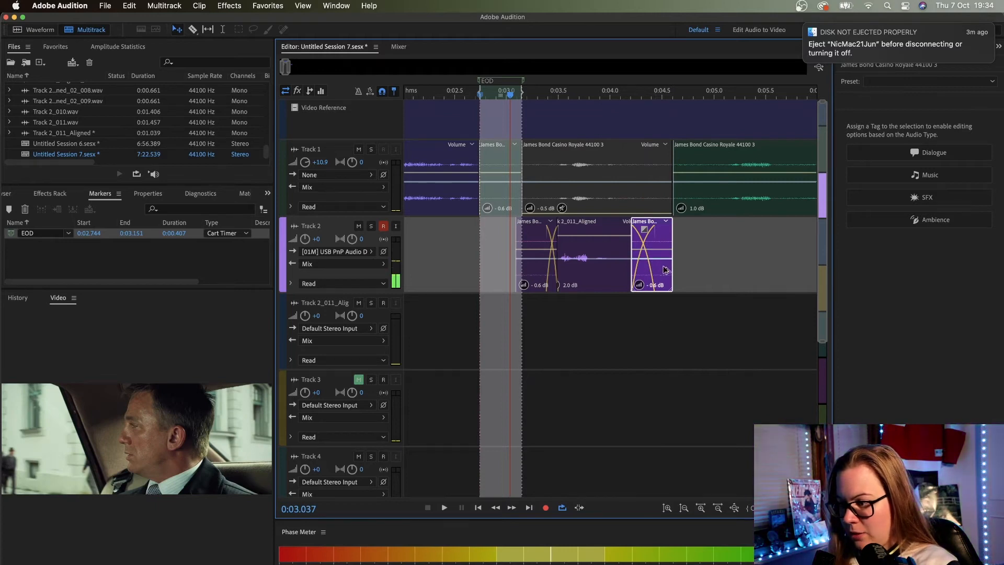
drag(665, 269, 576, 348)
drag(641, 344, 610, 339)
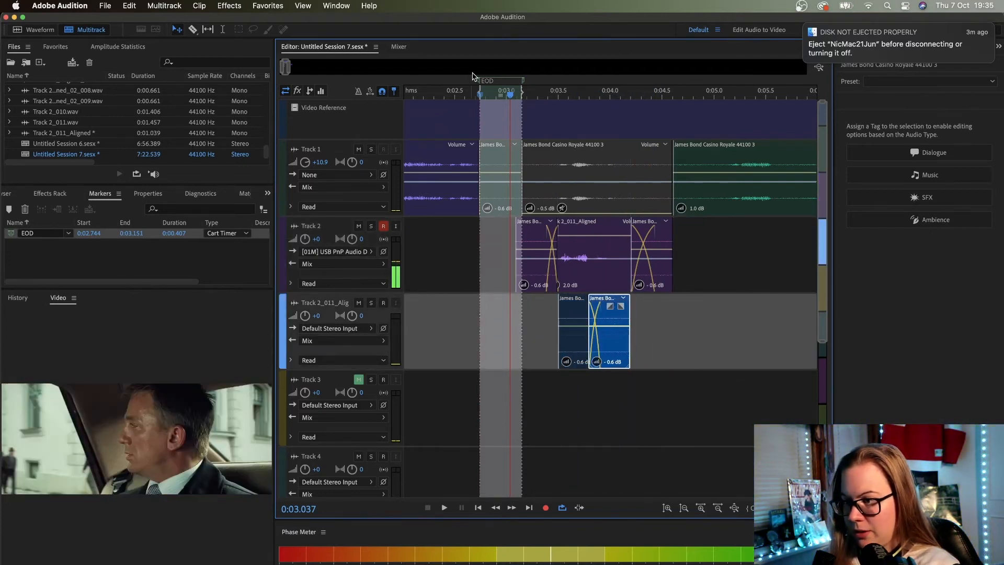
Step: Play the line with its background fill from 0:02.479
click(453, 94)
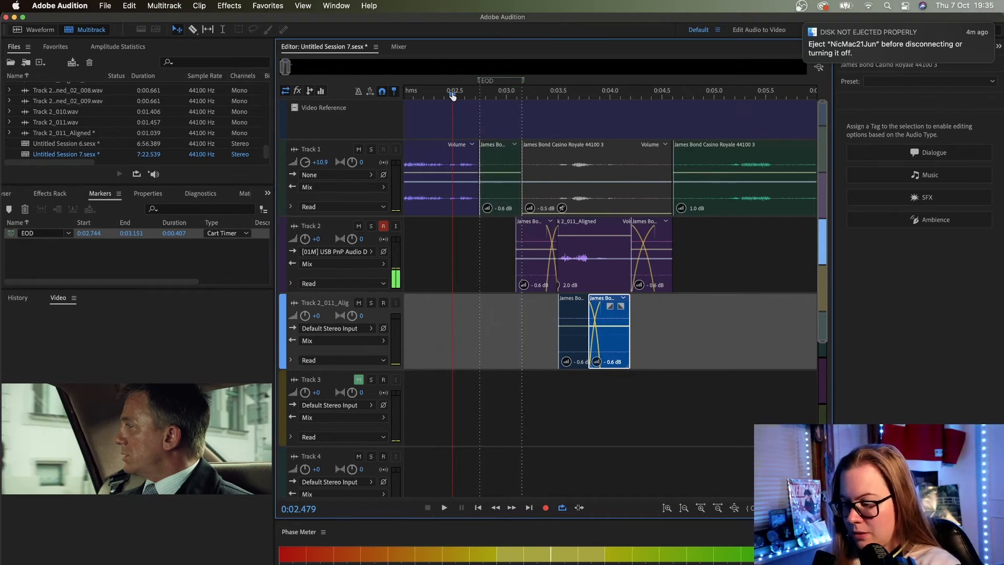
key(space)
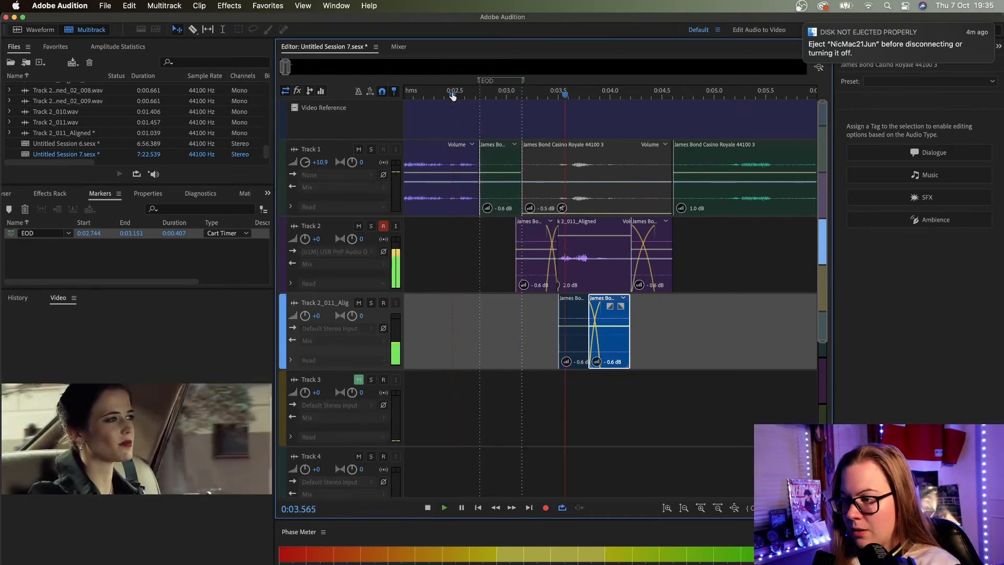
key(space)
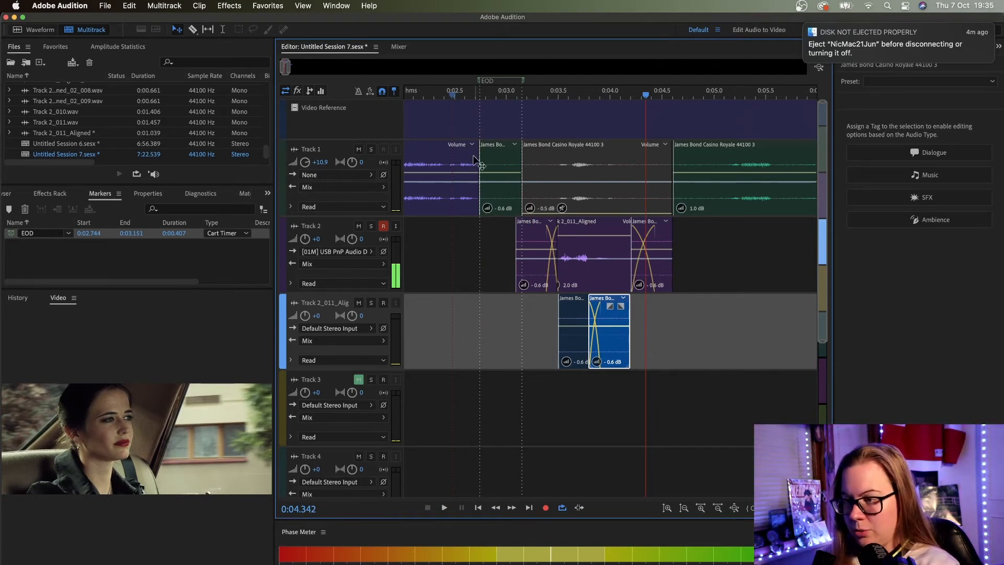
Step: Disarm recording on Track 2 and replay the filled line from about 0:02.5
click(383, 227)
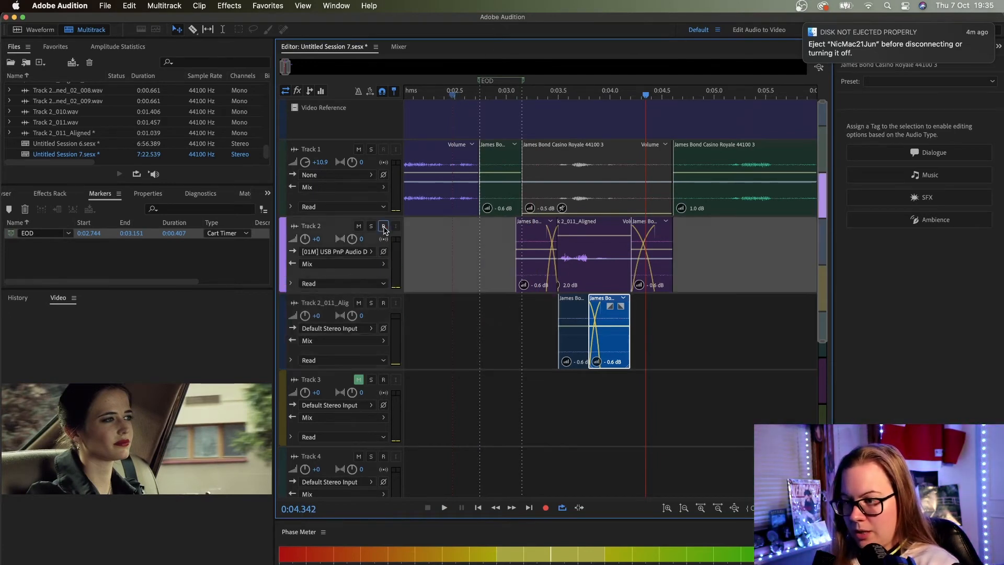
click(459, 97)
key(space)
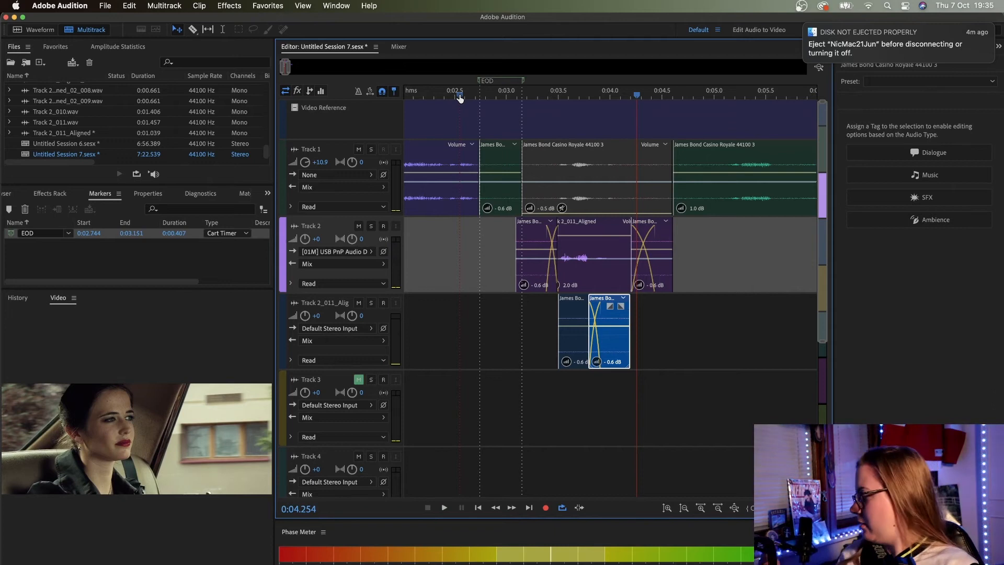
Step: Raise the aligned clip's volume on Track 2 to +13.9 dB, checking the level by playing from 0:02.560
click(460, 96)
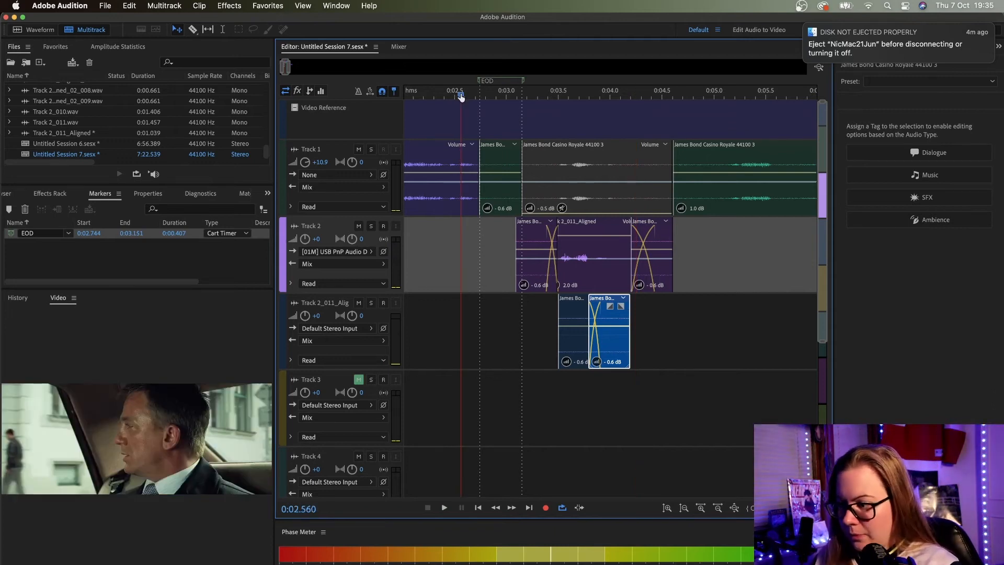
click(595, 234)
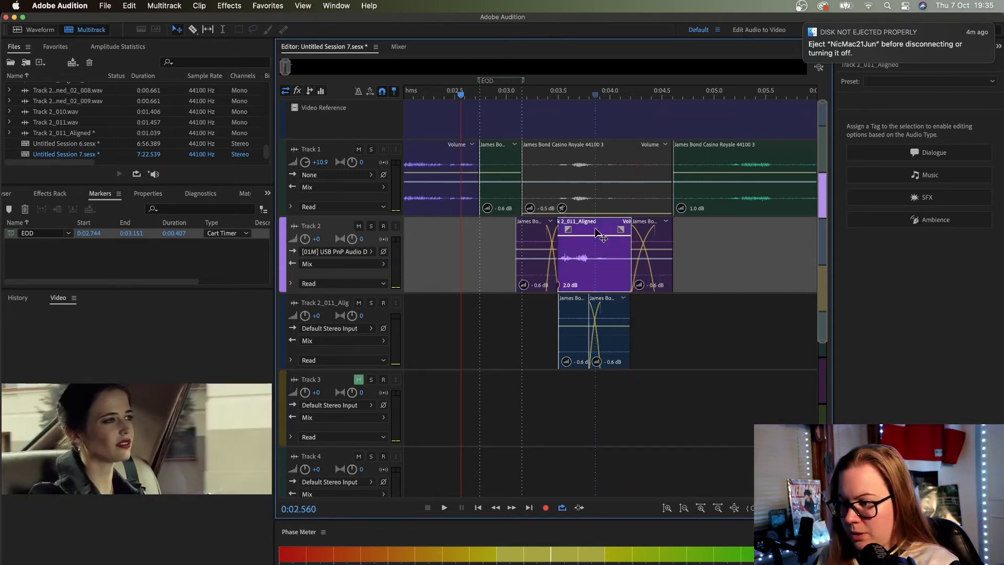
drag(585, 233, 586, 229)
key(space)
key(space)
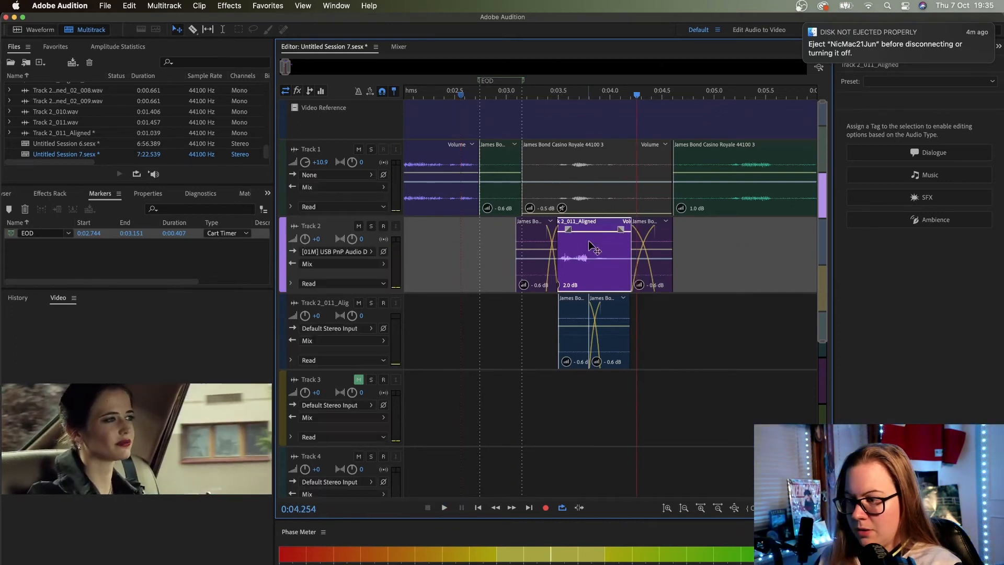
drag(591, 232, 590, 229)
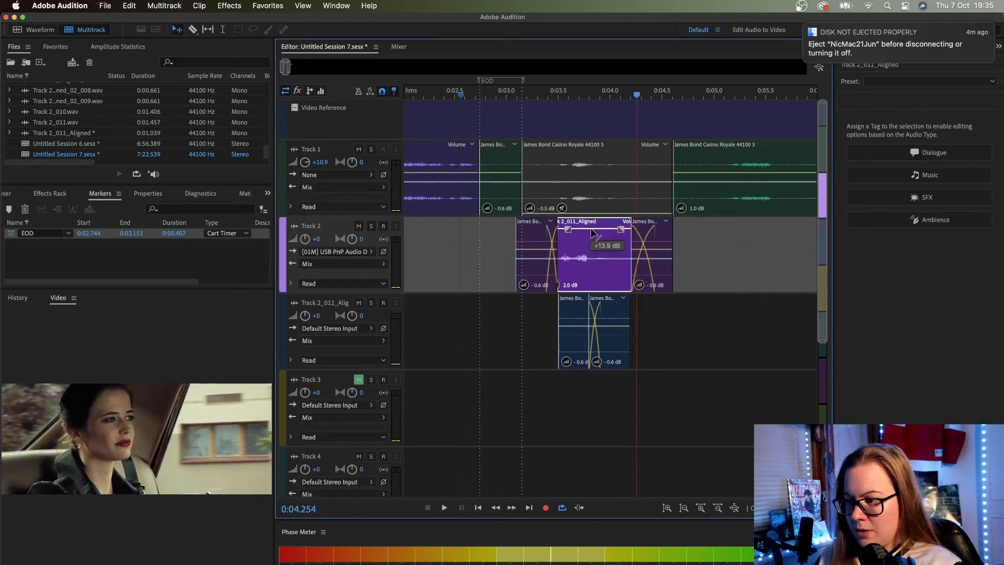
Step: Play the replaced line with its background fill from about 0:02.2, and replay it from about 0:02.5
click(423, 99)
key(space)
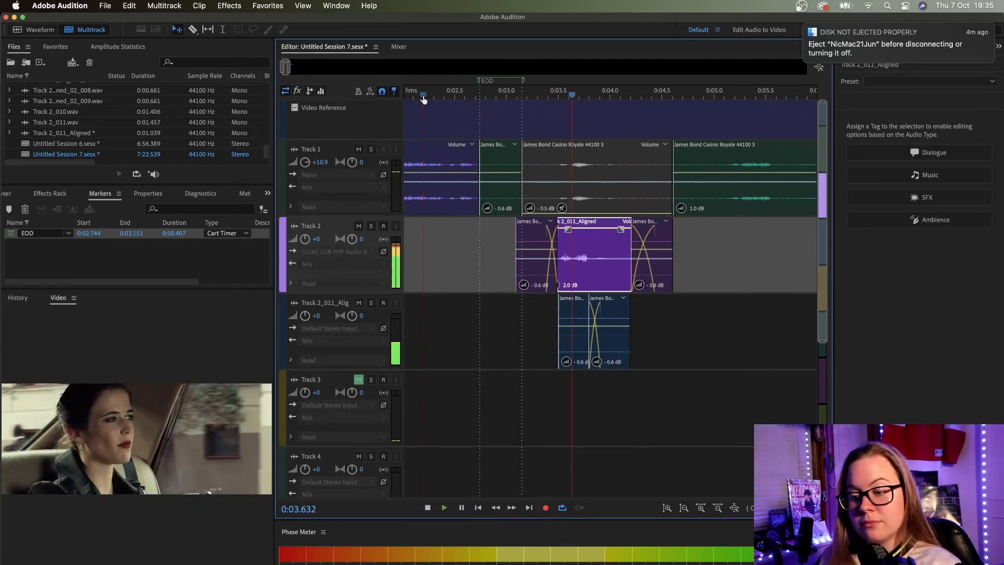
key(space)
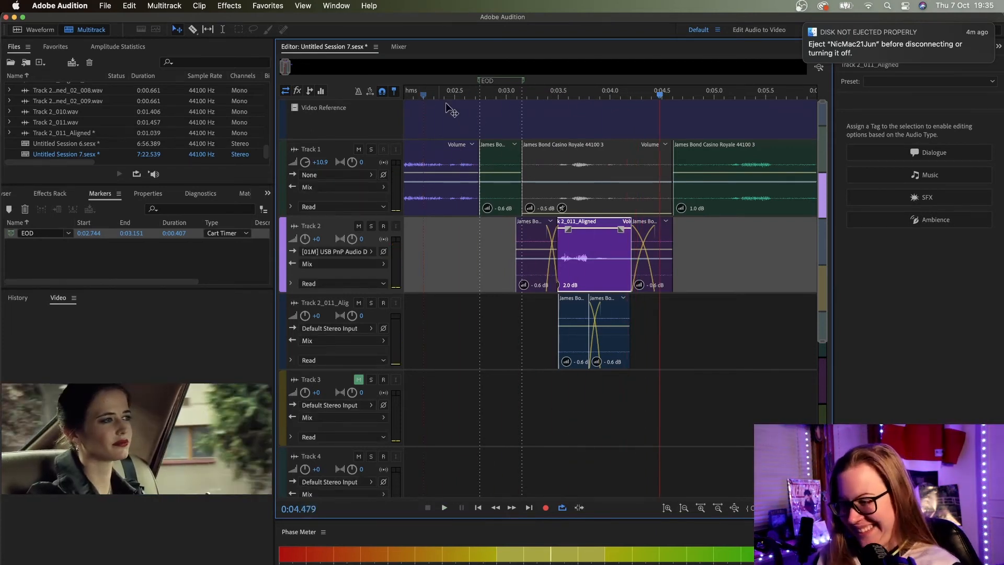
click(458, 98)
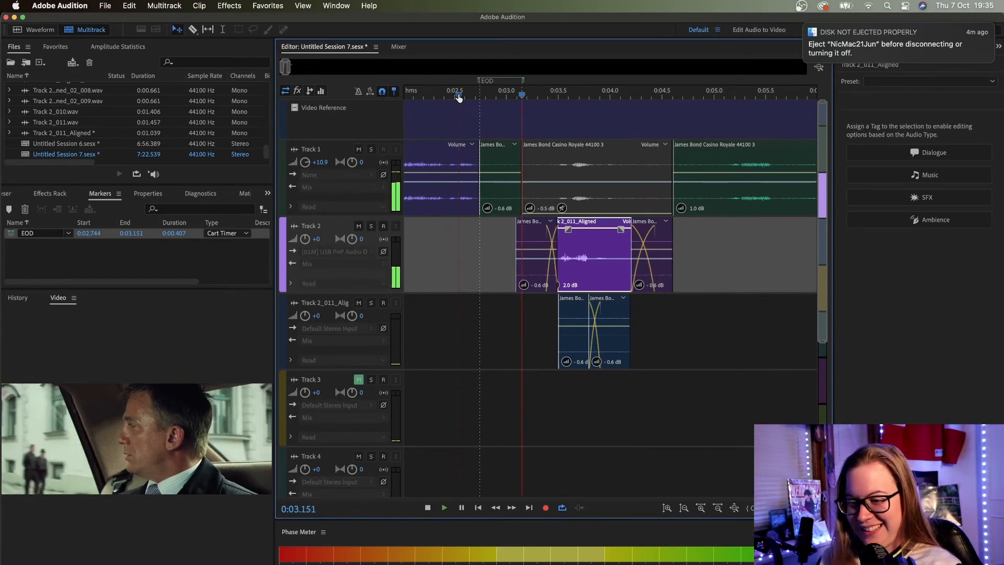
key(space)
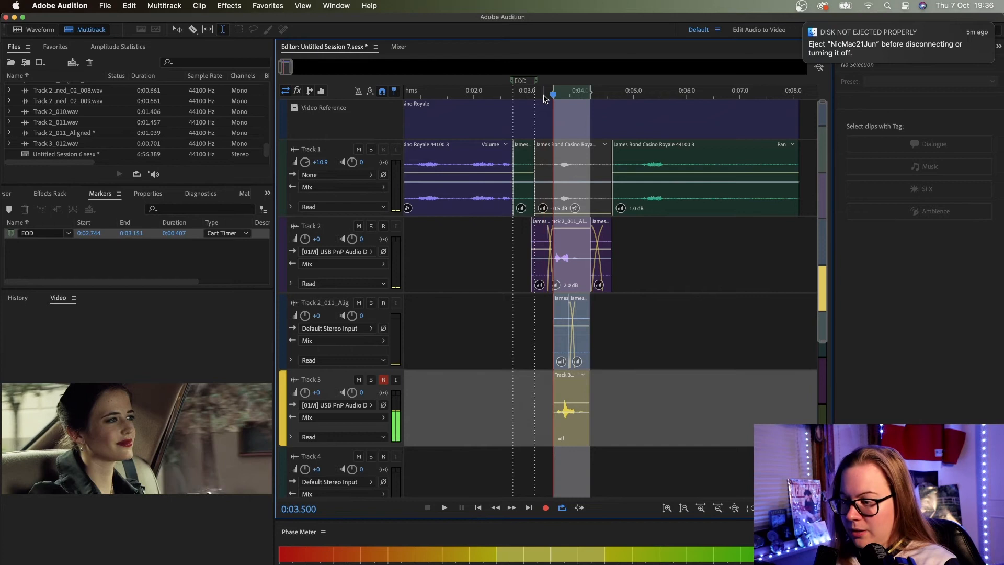
Step: Play the take recorded on Track 3 from 0:03.500 and select its clip
key(space)
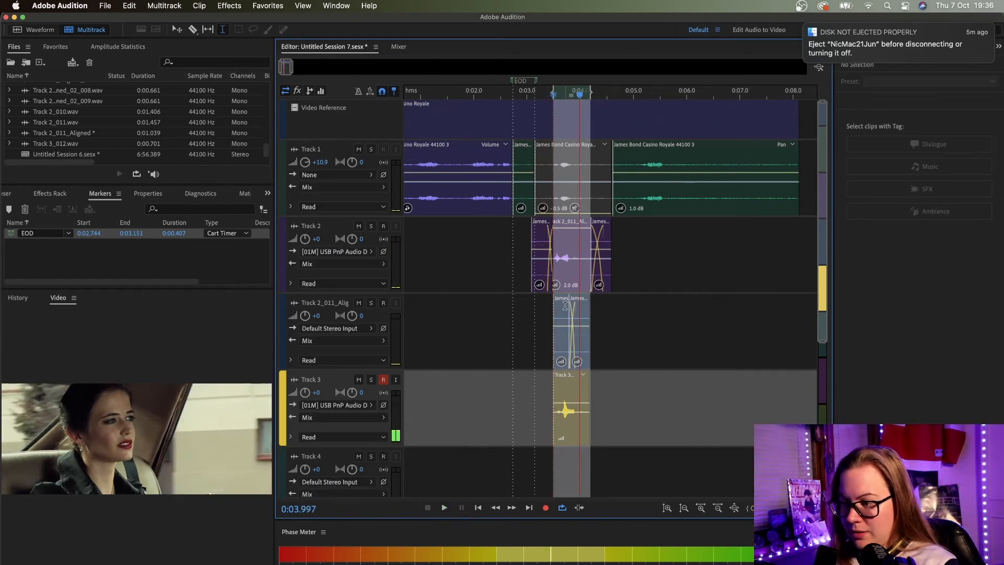
click(580, 429)
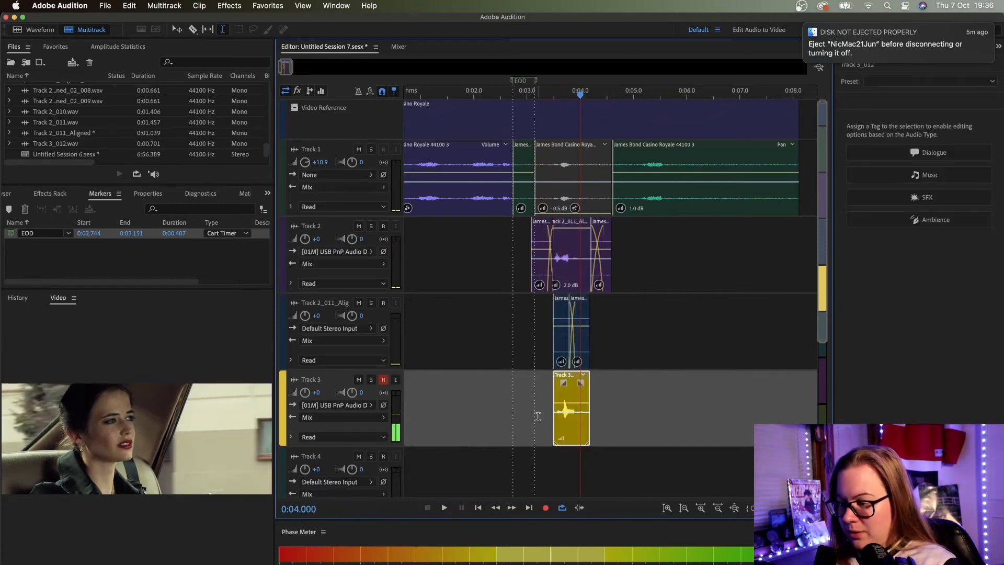
click(568, 428)
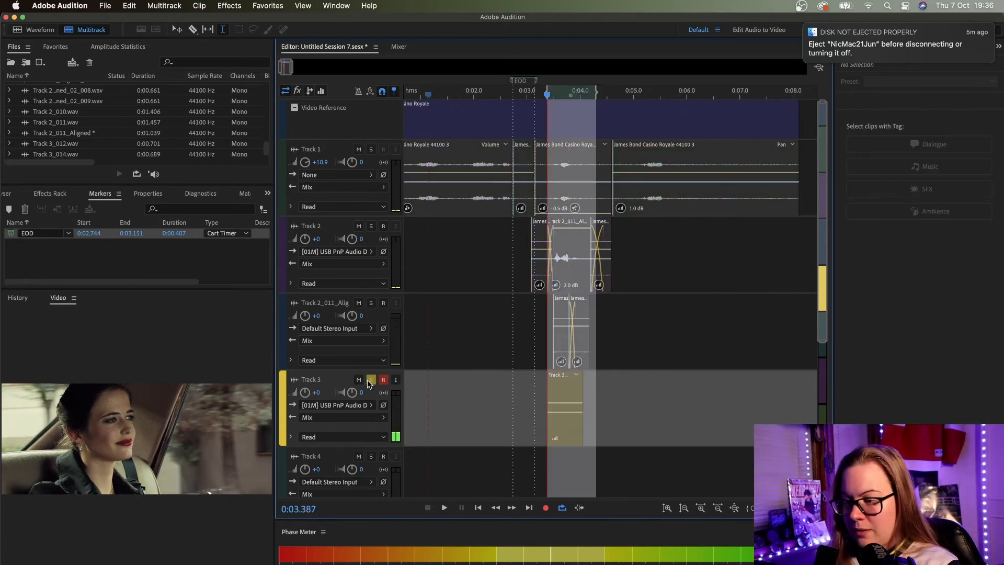
Step: Turn off solo on Track 3, and mute Track 2 and the alignment track below it
click(370, 380)
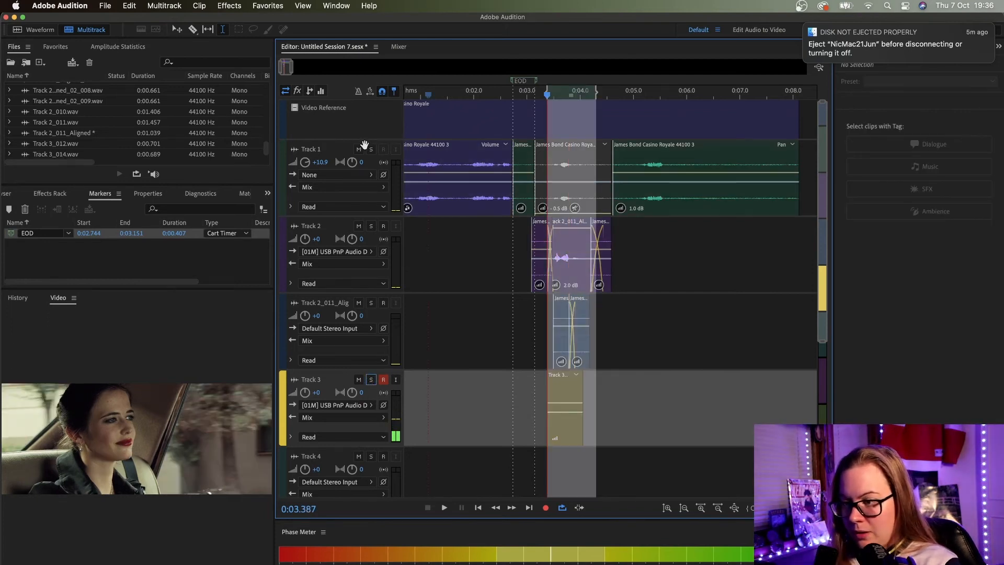
click(358, 226)
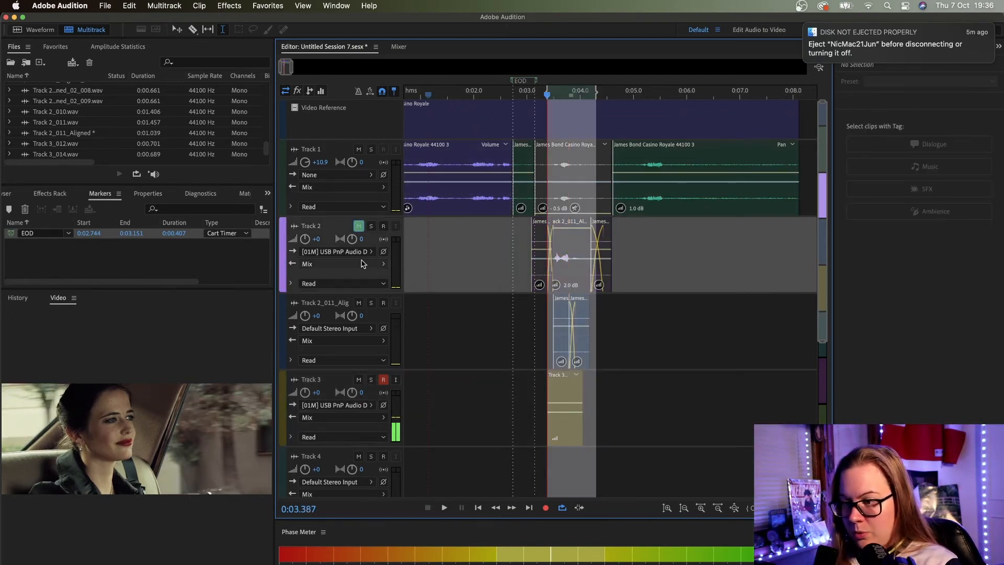
click(358, 303)
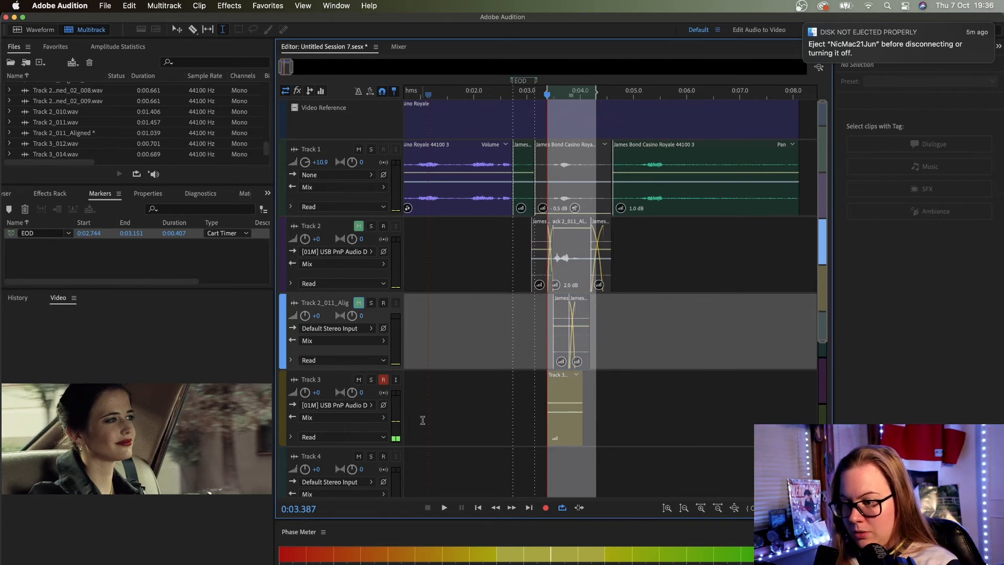
Step: Record a new take on Track 3 over the selected range from 0:03.387, with pre-roll starting at 0:01.019
click(421, 93)
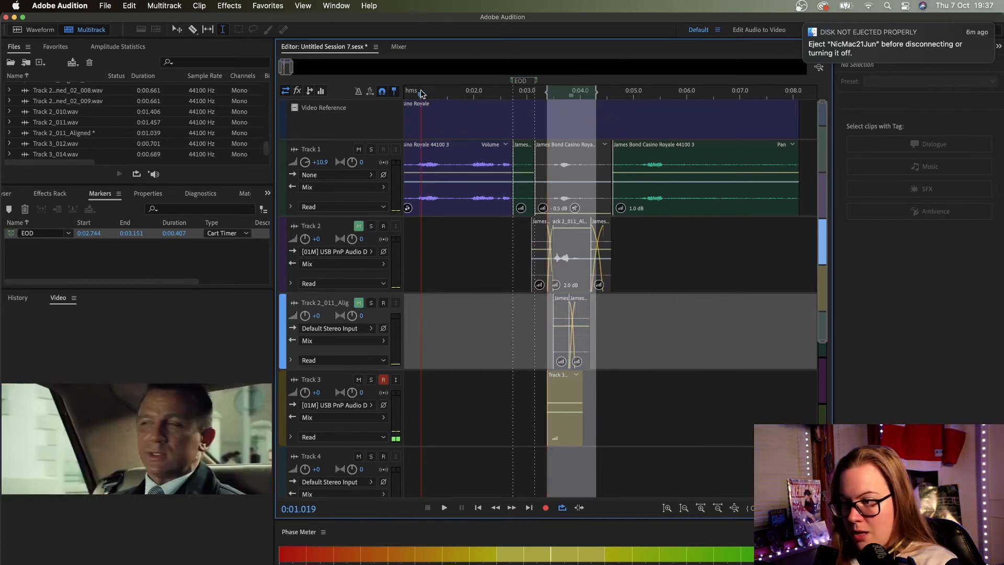
click(546, 508)
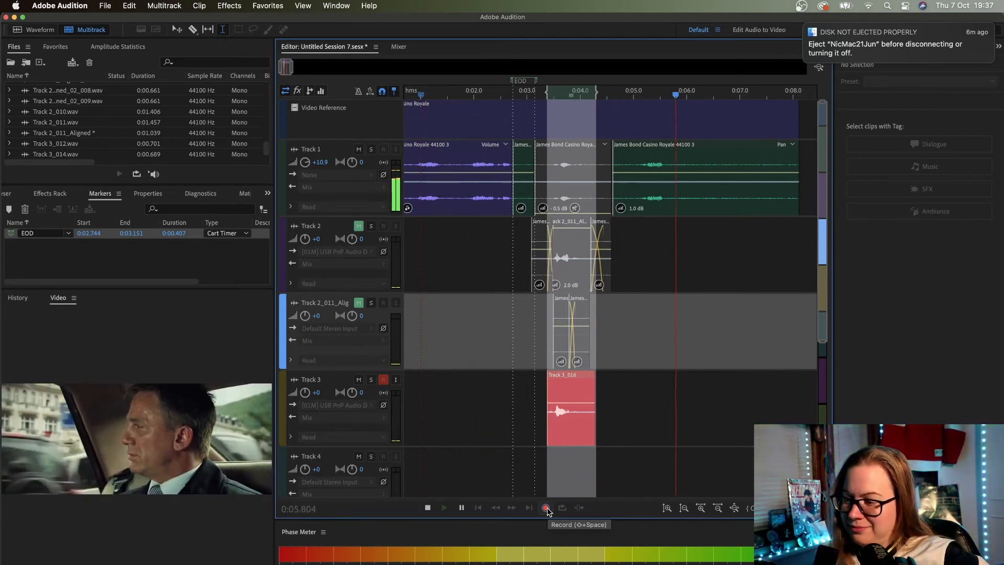
click(547, 508)
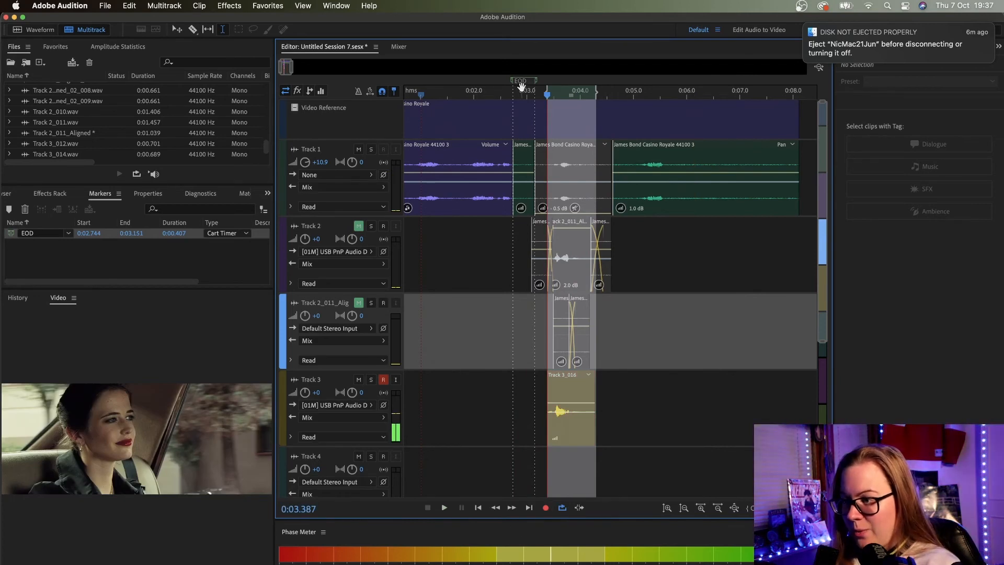
Step: Move the old aligned clip on Track 2 to about 0:05.6 and put the new Track 3 take in its place at 0:03.387
click(527, 98)
click(569, 250)
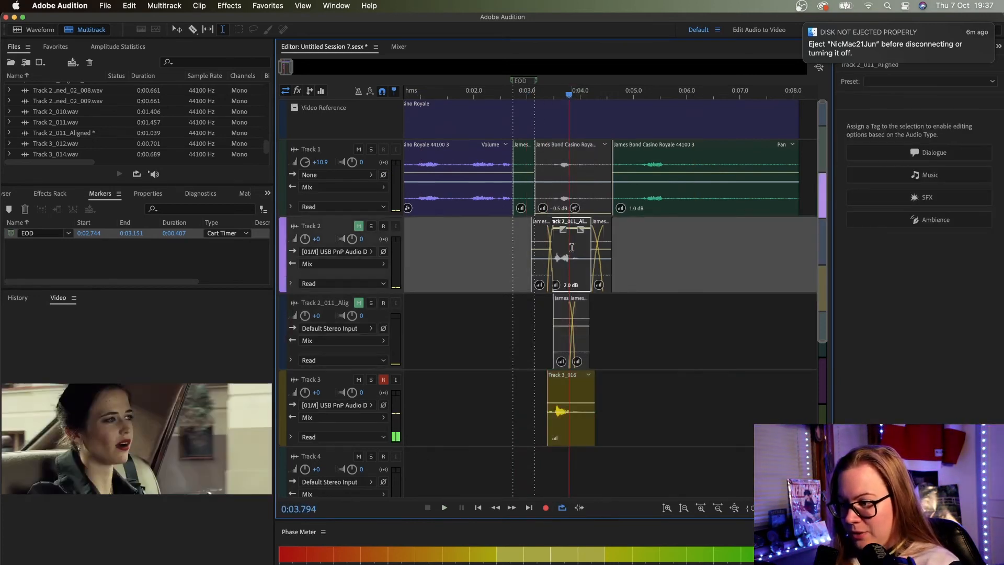
drag(574, 248, 691, 248)
drag(574, 389, 574, 259)
Step: Unmute Track 2 and the alignment track, and play the new take in context from about 0:02.4
click(538, 95)
key(space)
key(space)
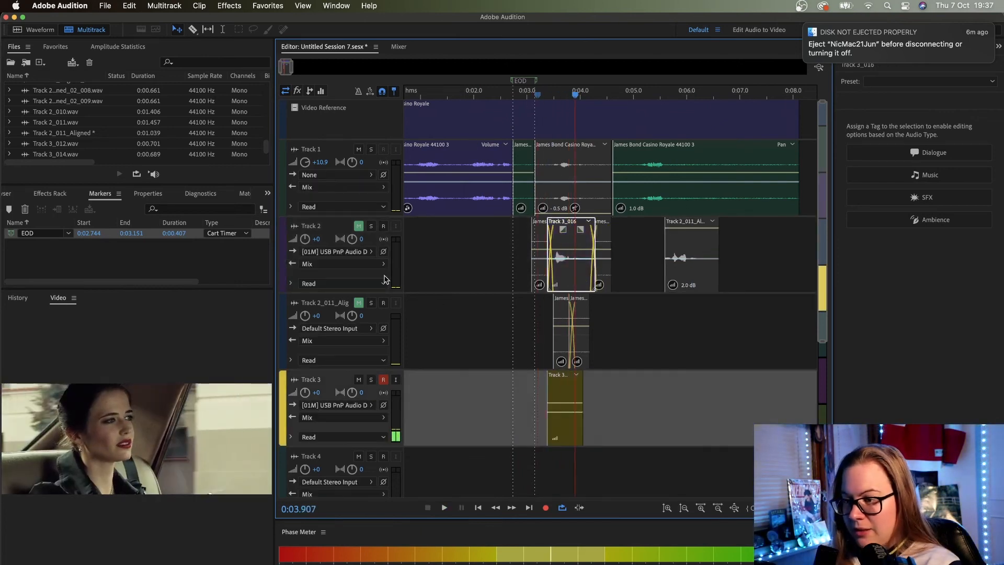
click(368, 236)
click(521, 97)
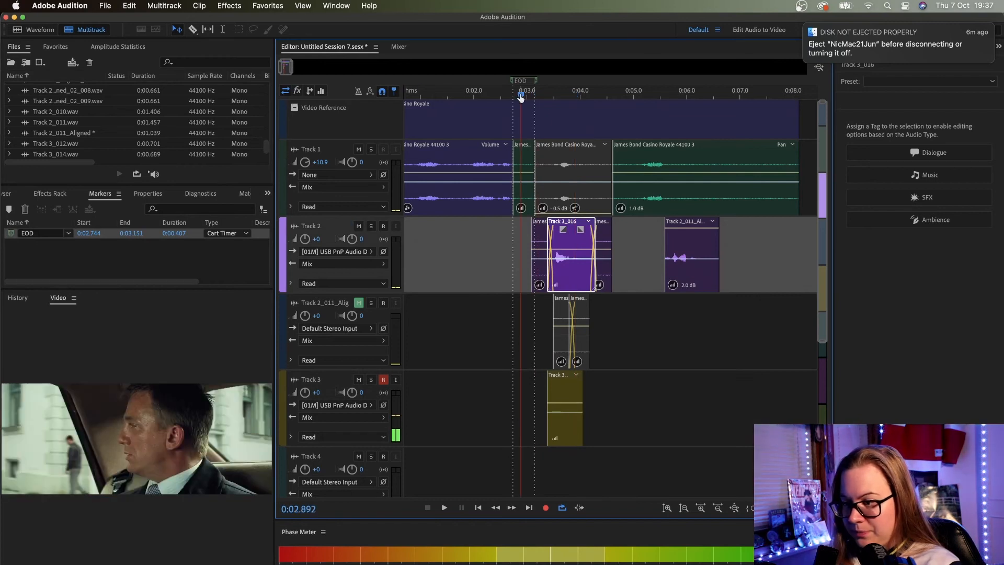
click(358, 303)
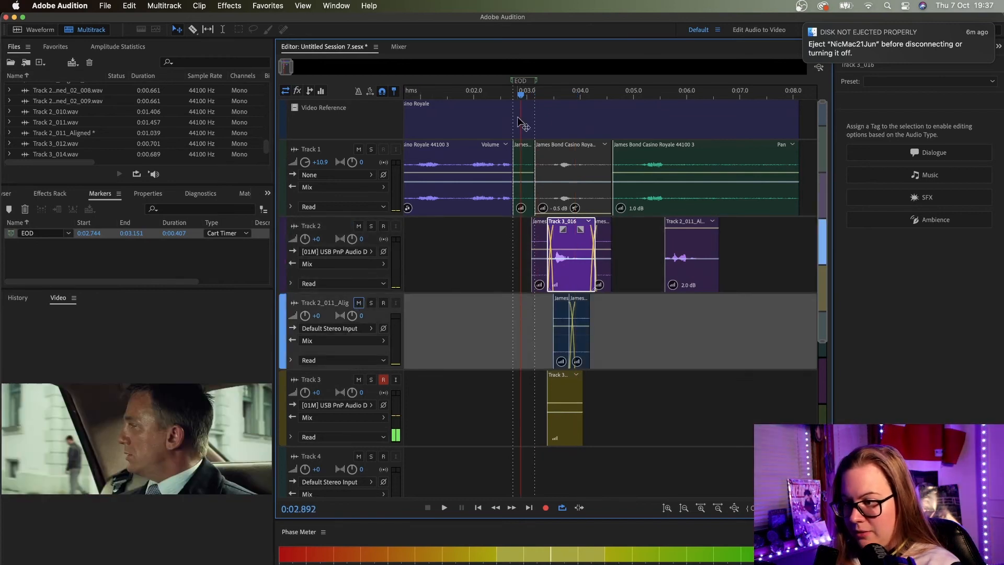
click(496, 95)
key(space)
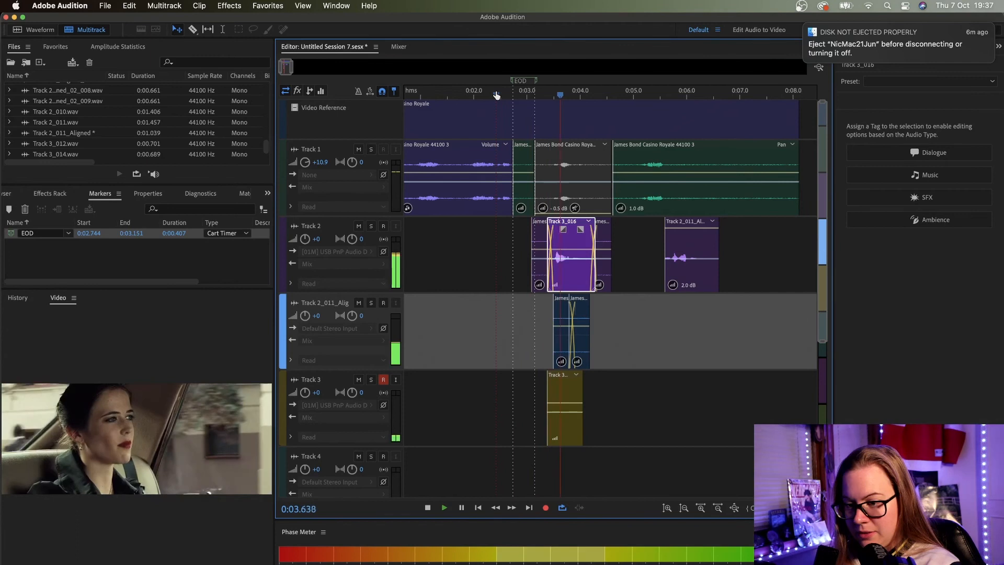
key(space)
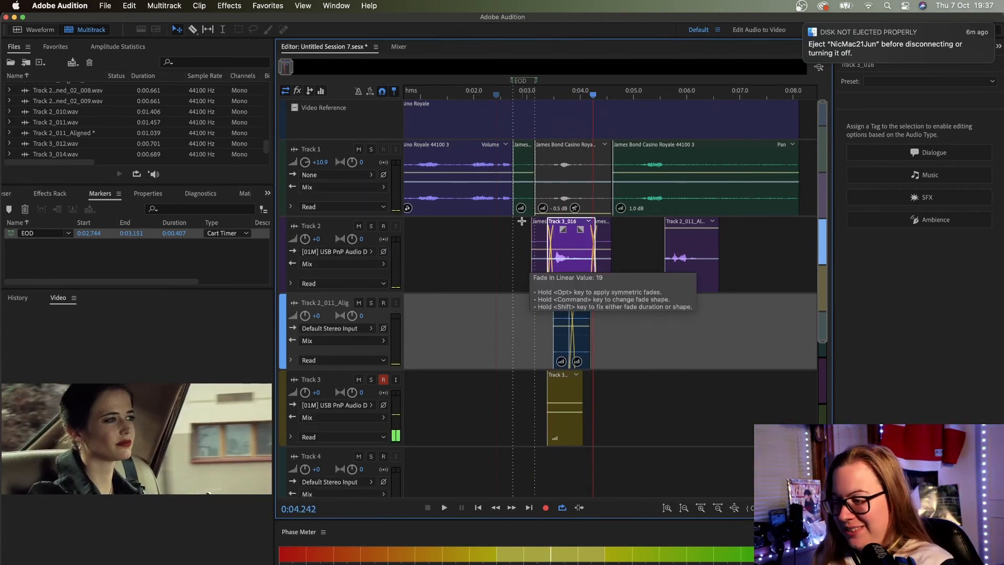
Step: Raise the new take's clip volume on Track 2, checking the level by playing from 0:02.460 and again from about 0:02.5
click(572, 252)
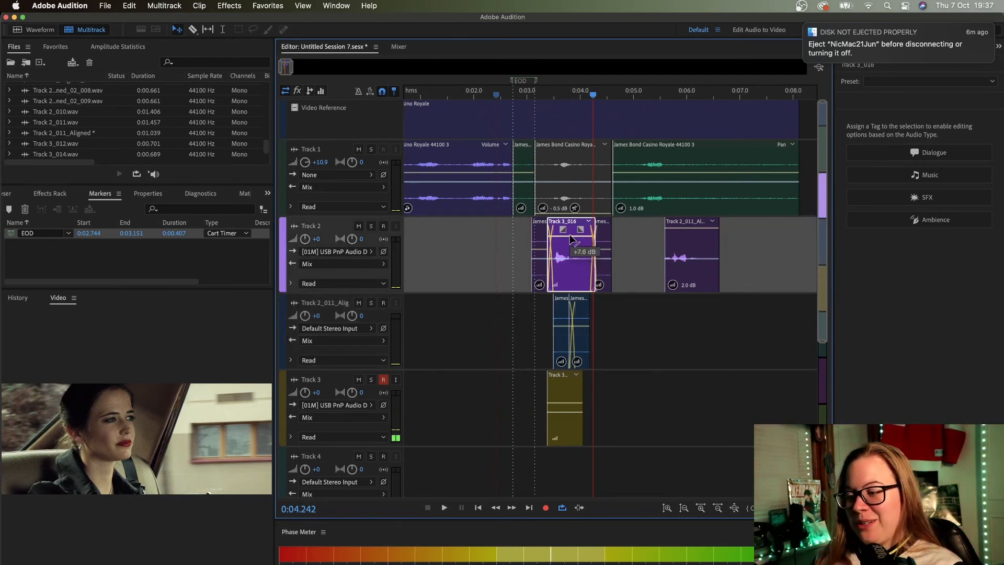
click(495, 94)
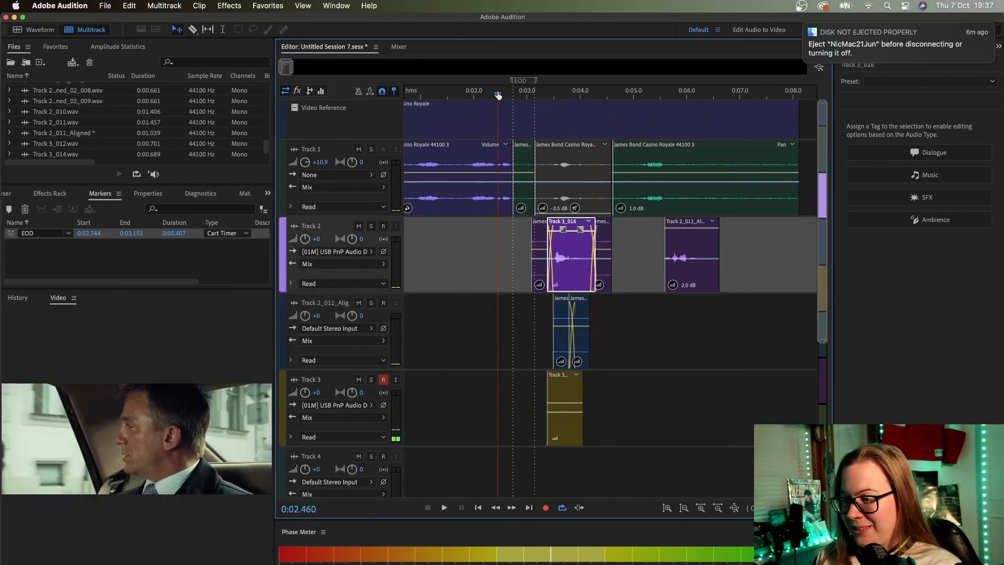
key(space)
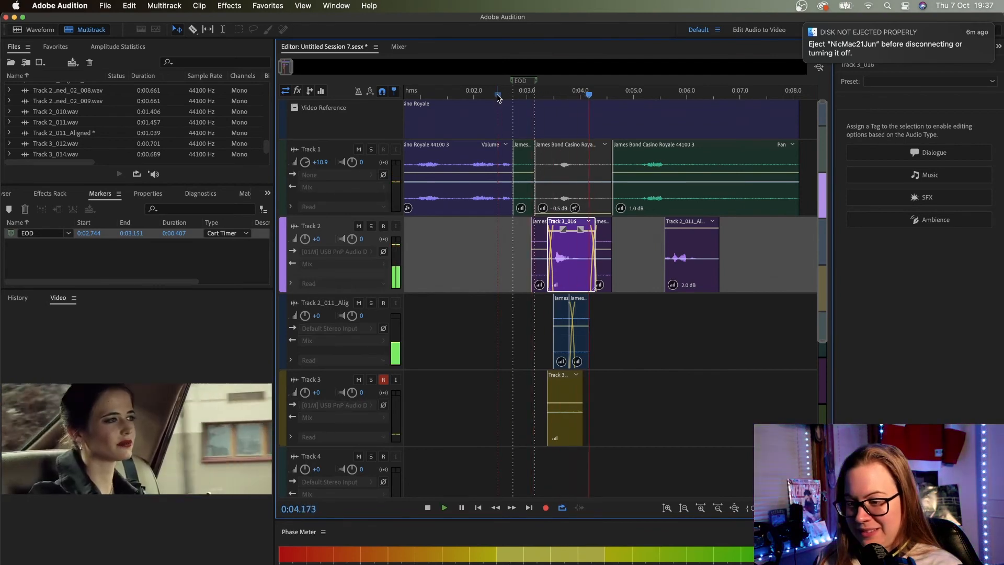
key(space)
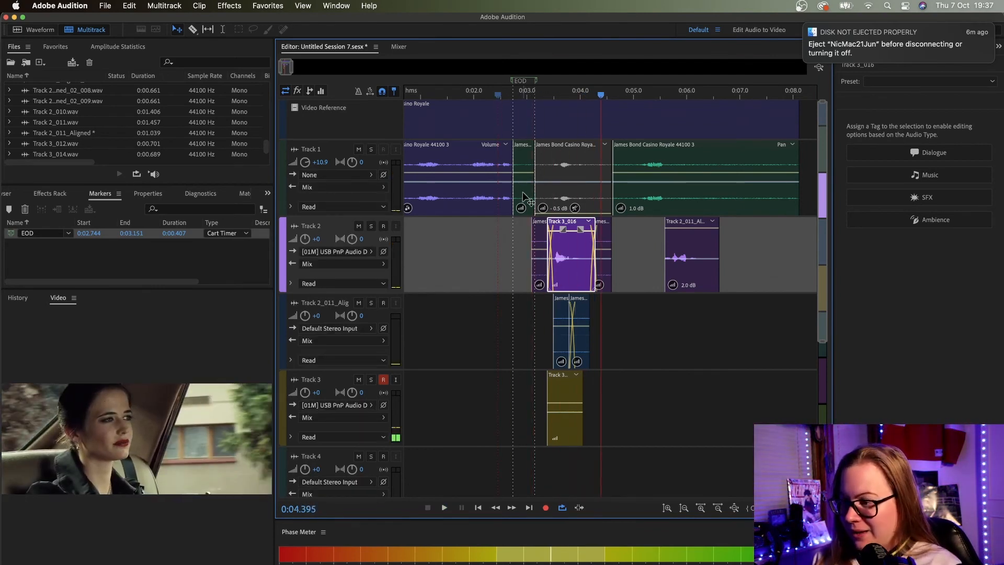
click(501, 95)
key(space)
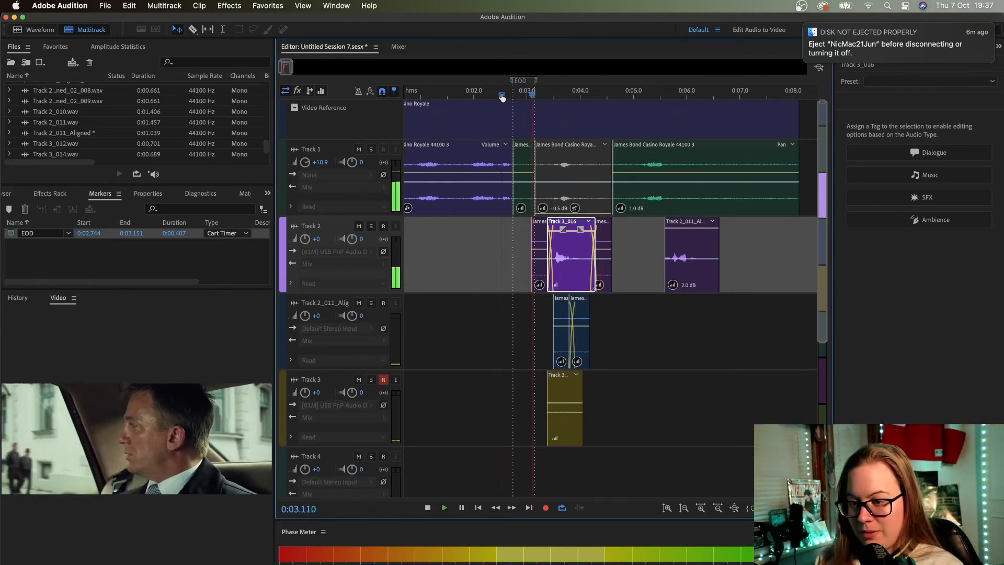
key(space)
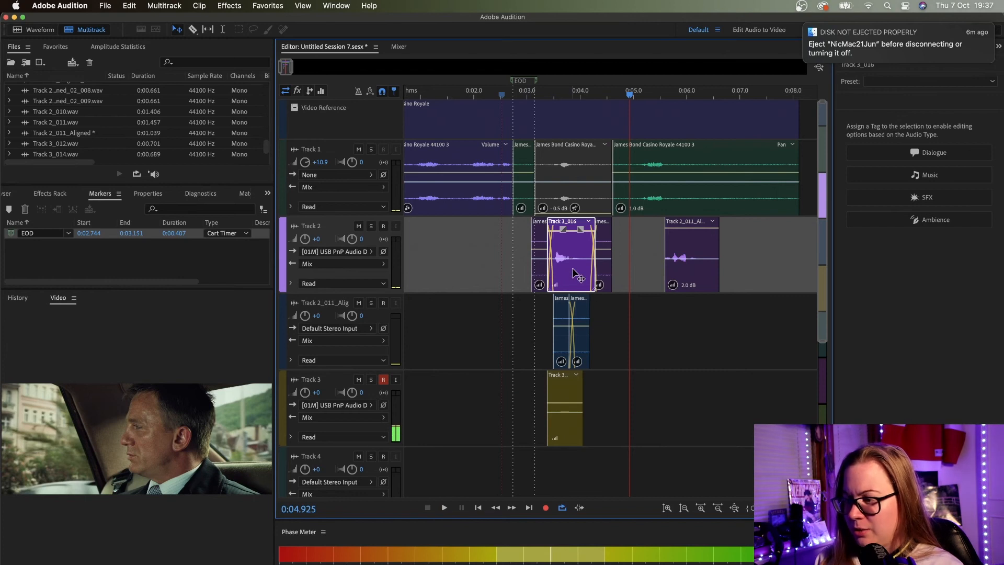
Step: Copy the new take on Track 2 to about 0:08.3, past the end of the video, and play the copy from 0:08.216
drag(573, 270, 781, 272)
scroll(784, 275, right, 4)
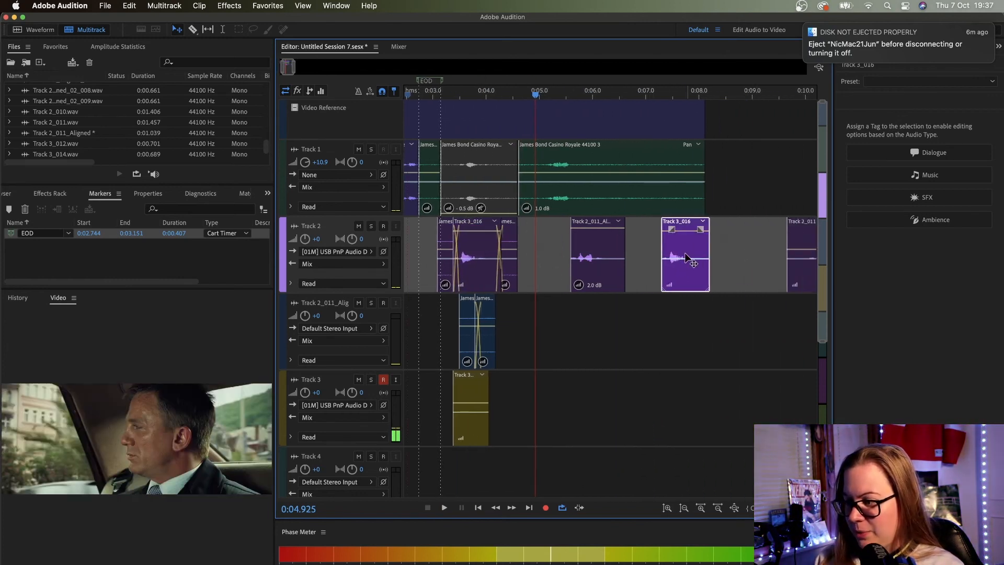
drag(684, 259, 736, 259)
click(709, 91)
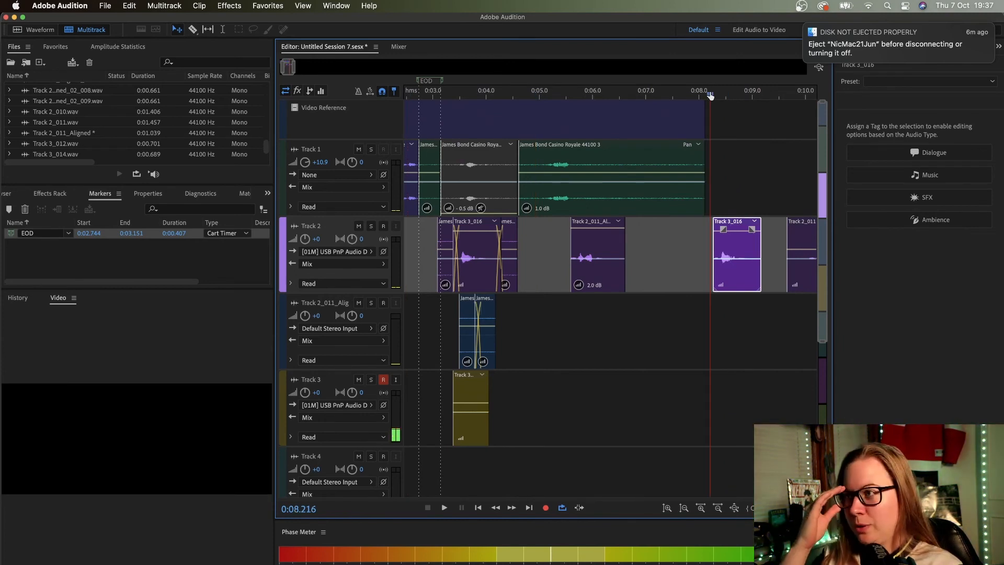
key(space)
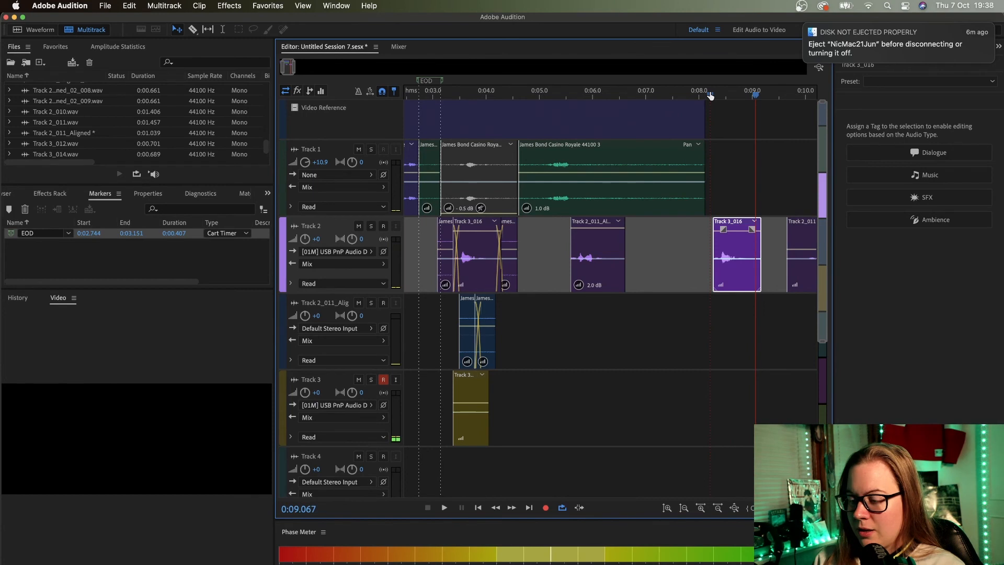
Step: Compare the film's dialogue from the beginning and from about 0:05.3 with the isolated copy of the take from about 0:08.2
key(space)
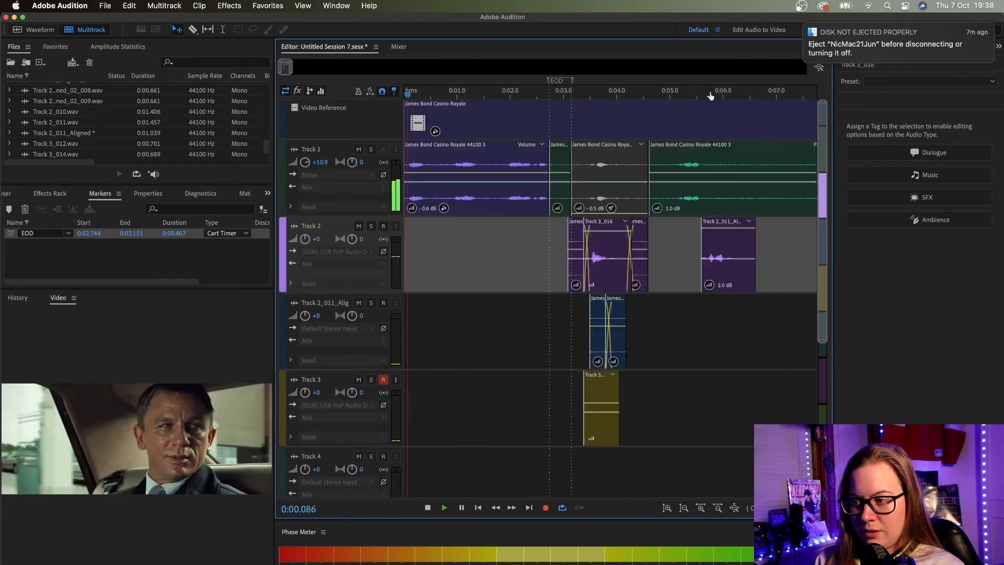
key(space)
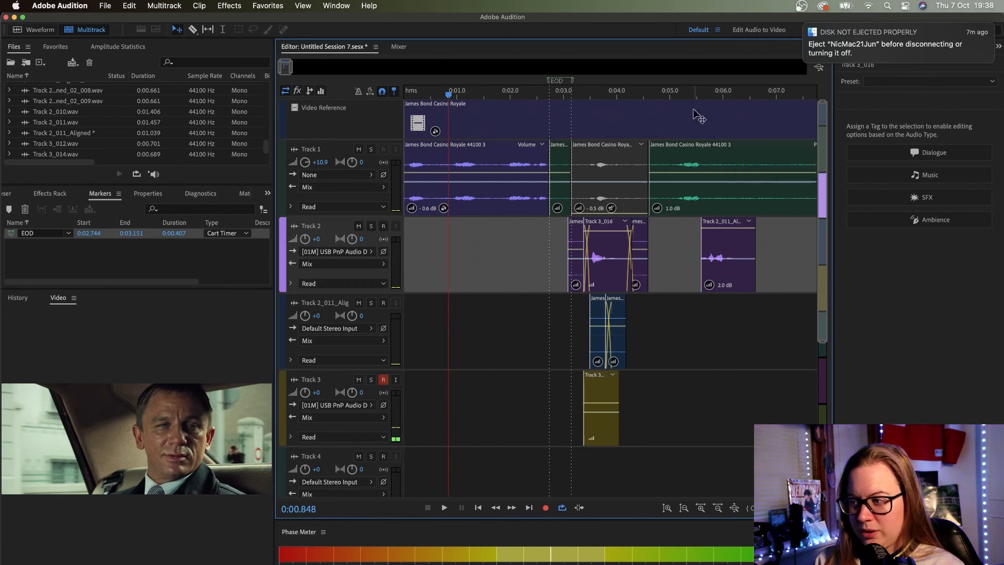
click(686, 93)
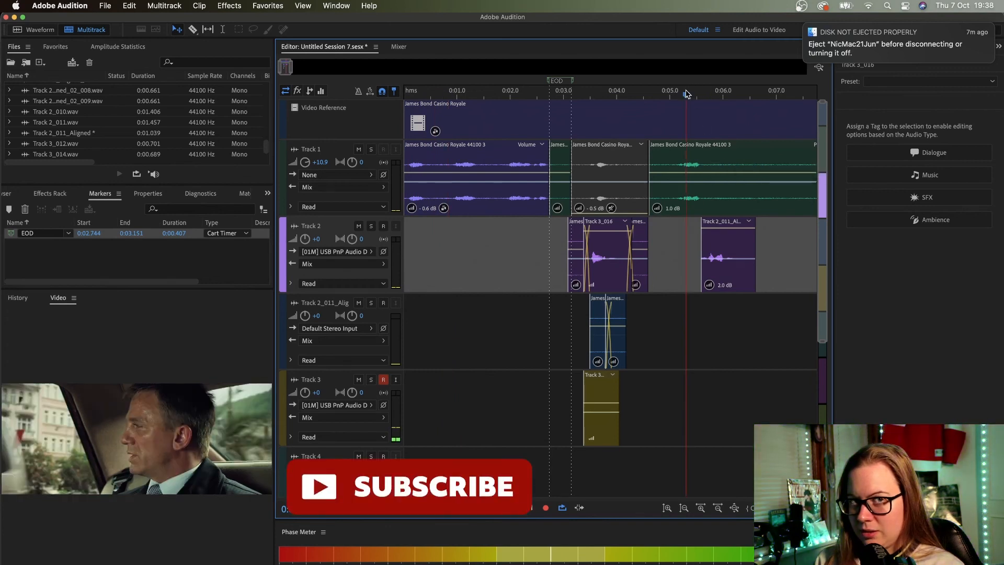
key(space)
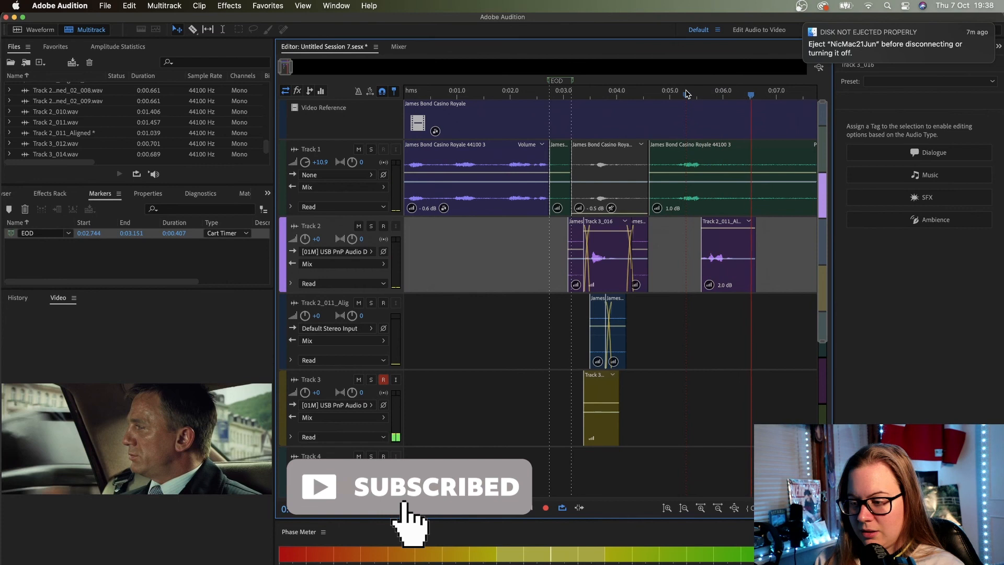
scroll(682, 95, down, 3)
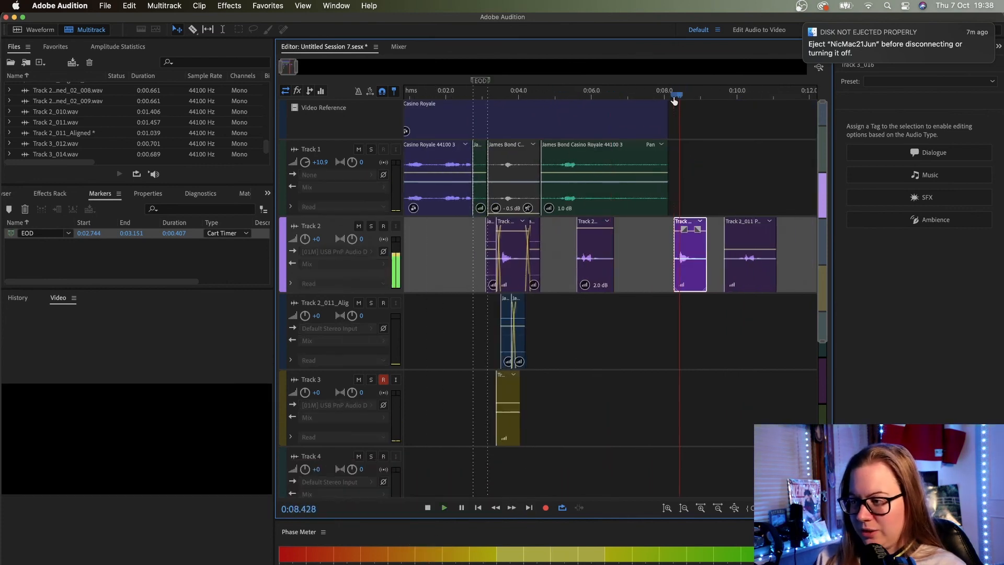
key(space)
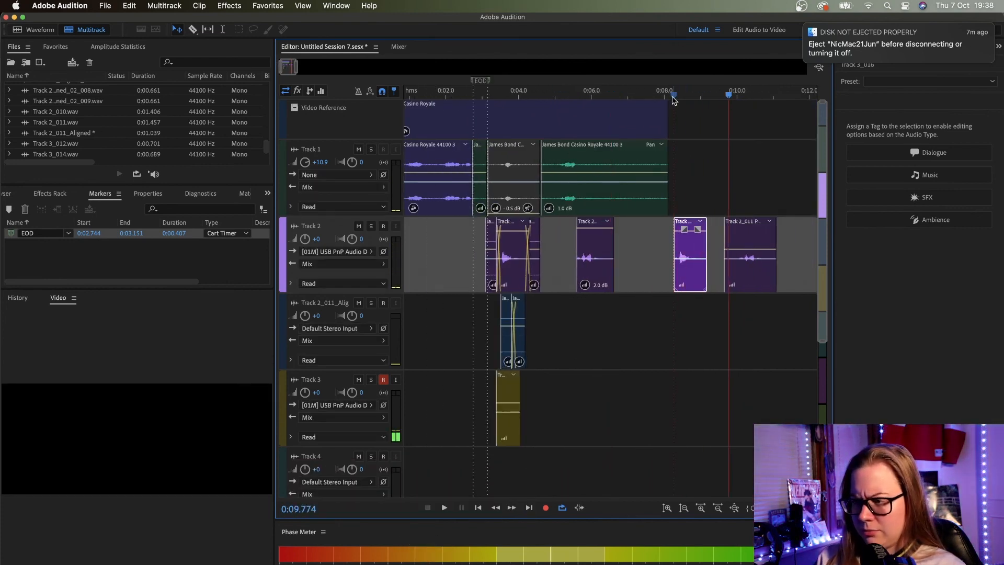
key(space)
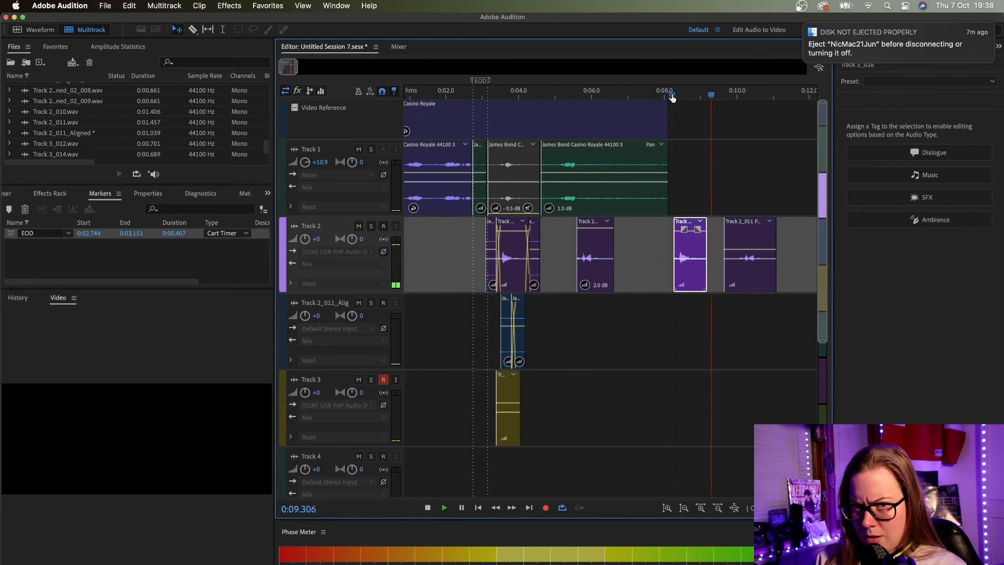
Step: Replay the isolated copy of the new take on Track 2 from about 0:08.2
key(space)
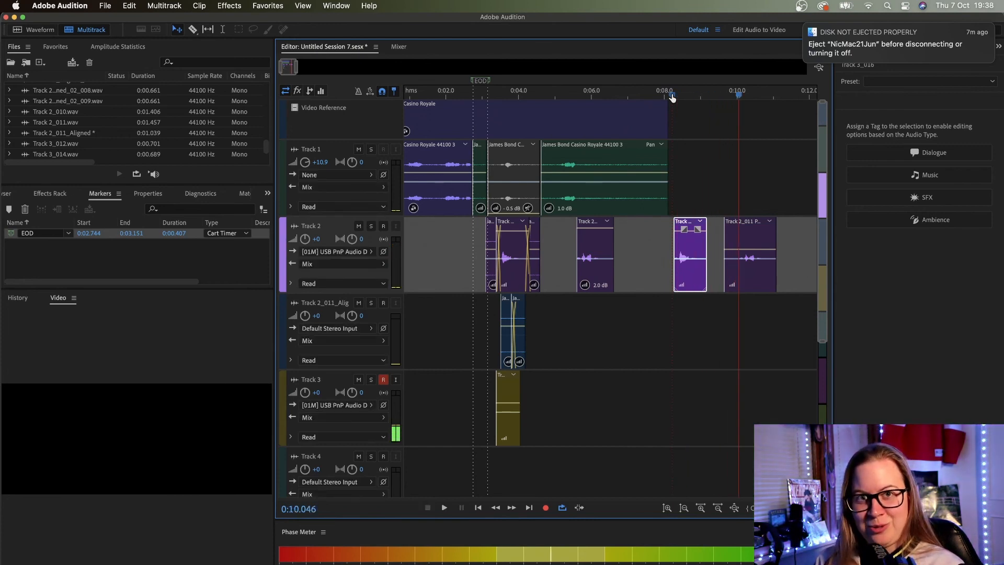
click(672, 97)
key(space)
key(space)
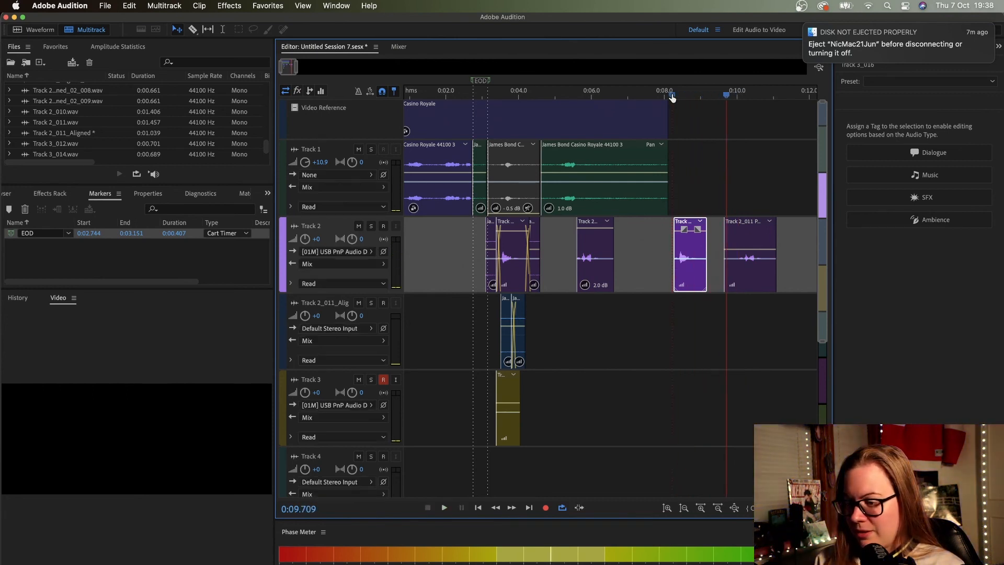
Step: Place an unmuted, louder copy of the original film line on Track 1 at about 0:09.7 and play it from 0:09.653
click(510, 165)
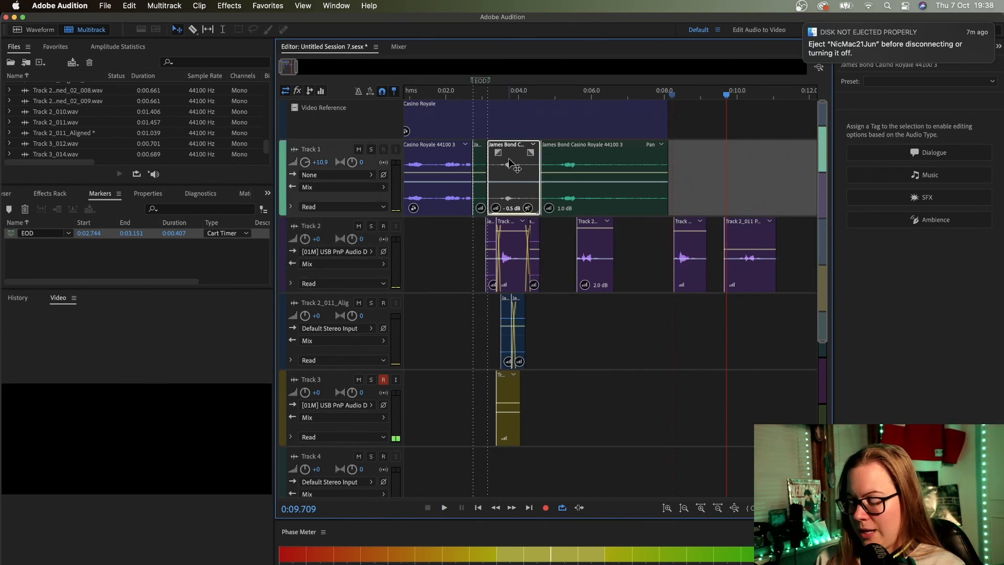
drag(510, 167, 754, 180)
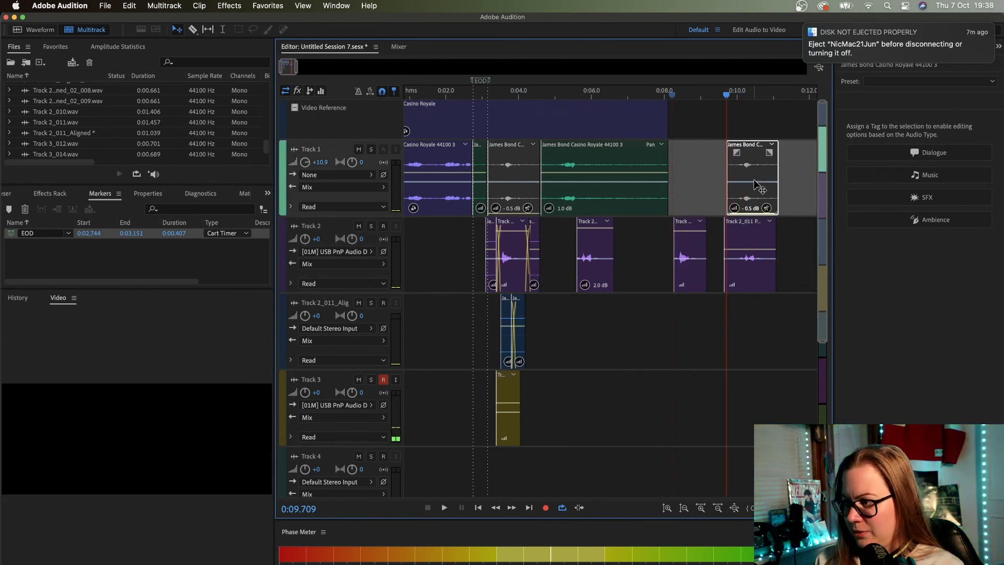
key(space)
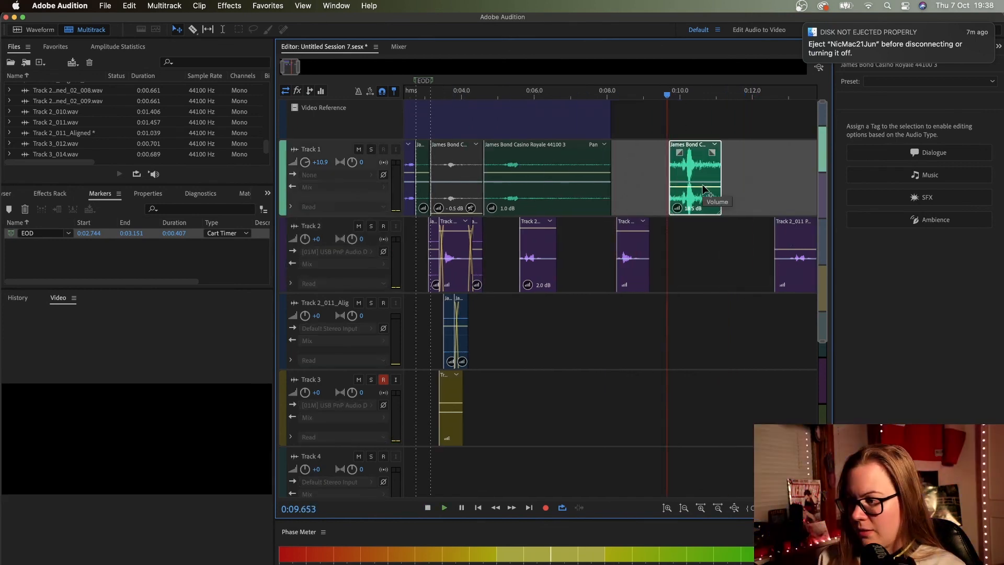
key(space)
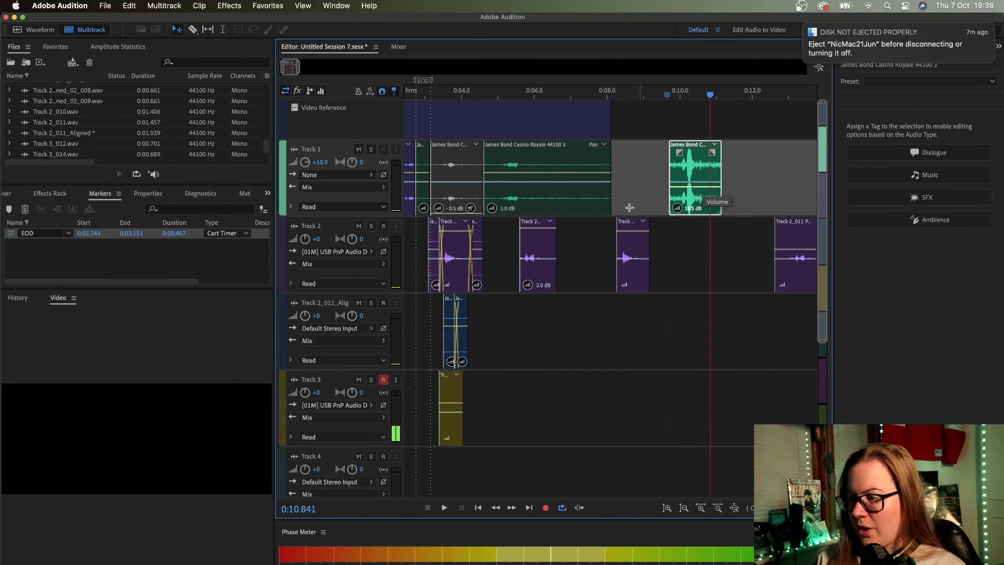
Step: Compare the isolated copy of the take from about 0:08.1 with the take in context from about 0:03.3
click(612, 96)
key(space)
key(space)
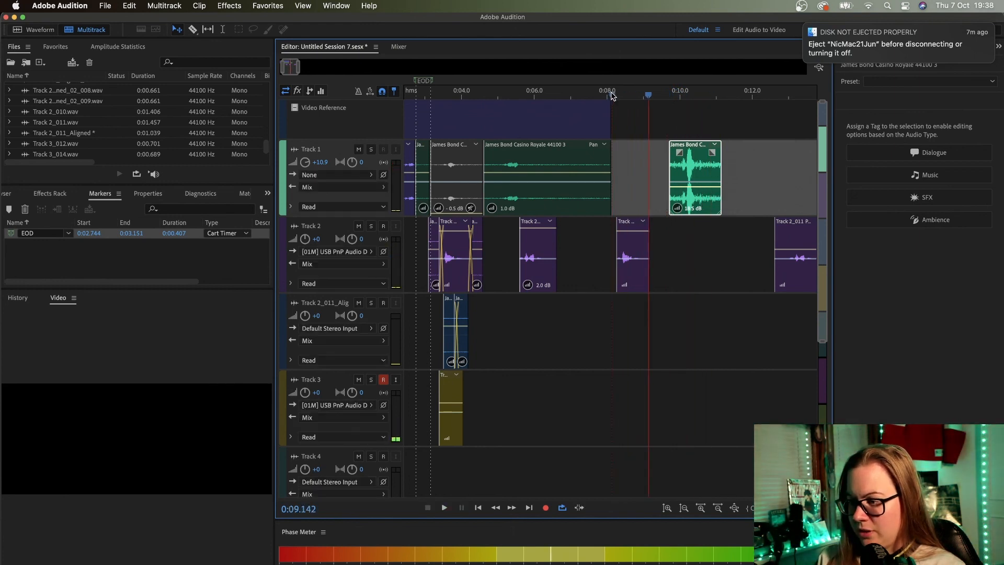
click(437, 94)
key(space)
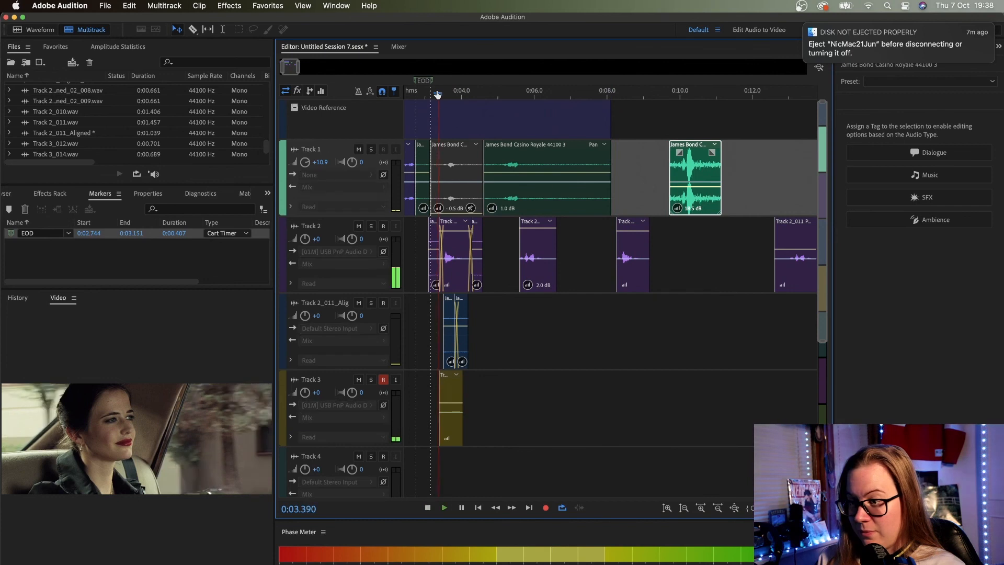
key(space)
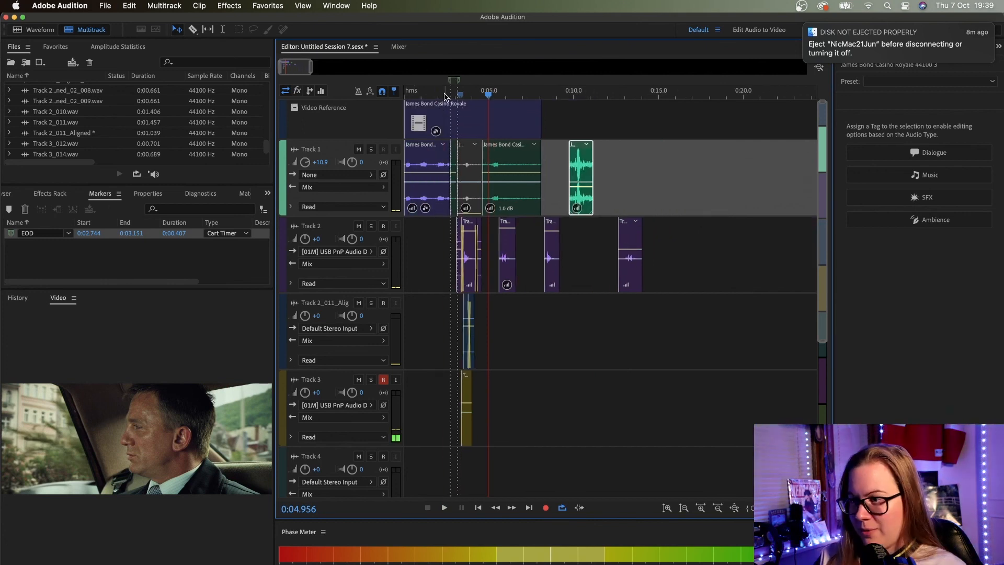
Step: Play the scene from 0:02.546 and remove the leftover Track 2_011 clip at about 0:05.6 on Track 2
click(445, 96)
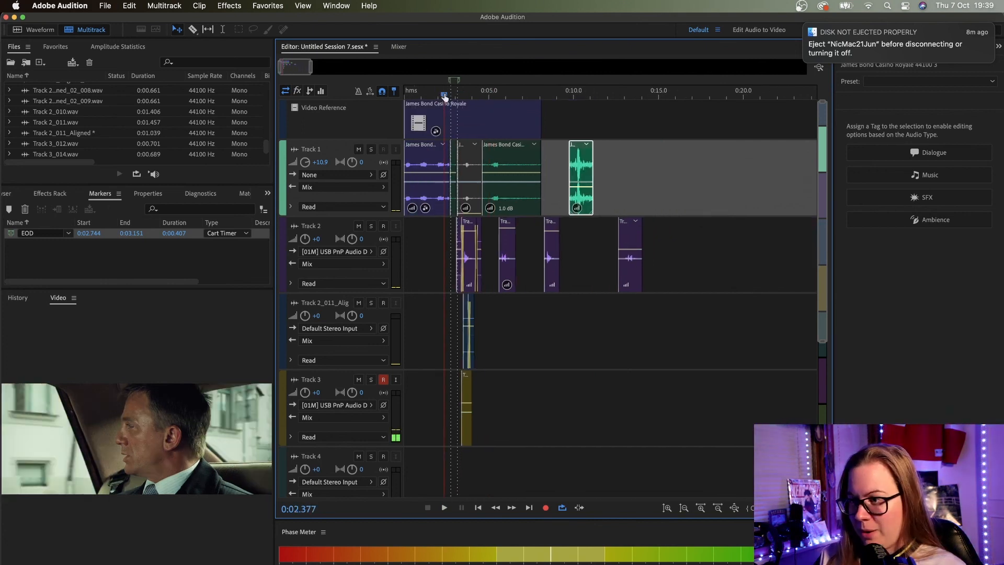
scroll(447, 97, up, 5)
scroll(470, 98, up, 5)
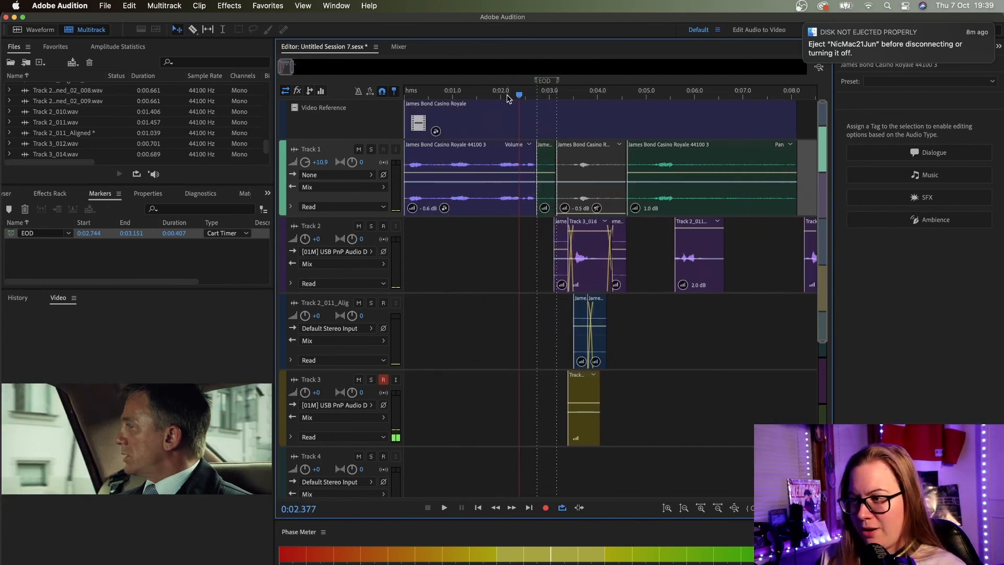
click(527, 96)
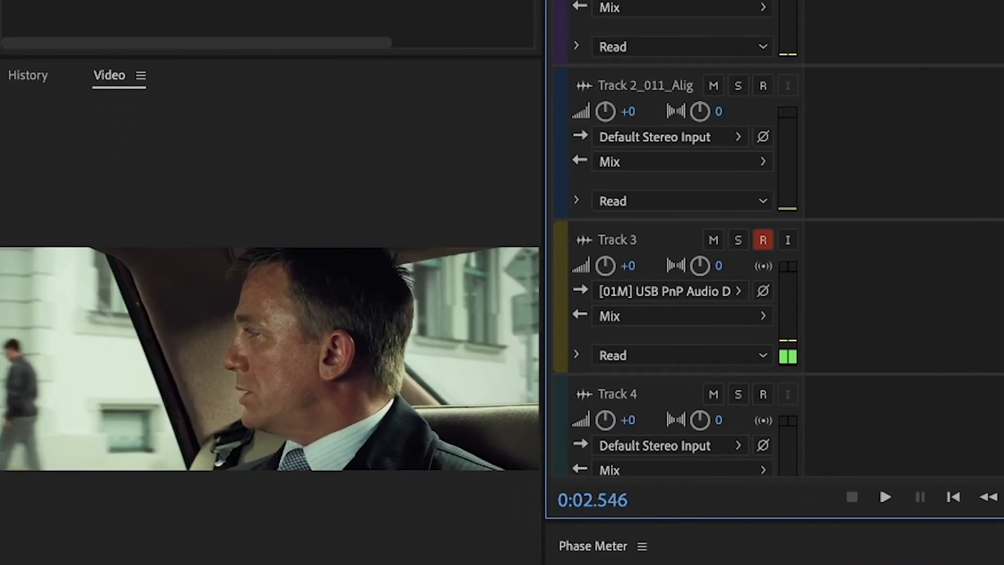
key(space)
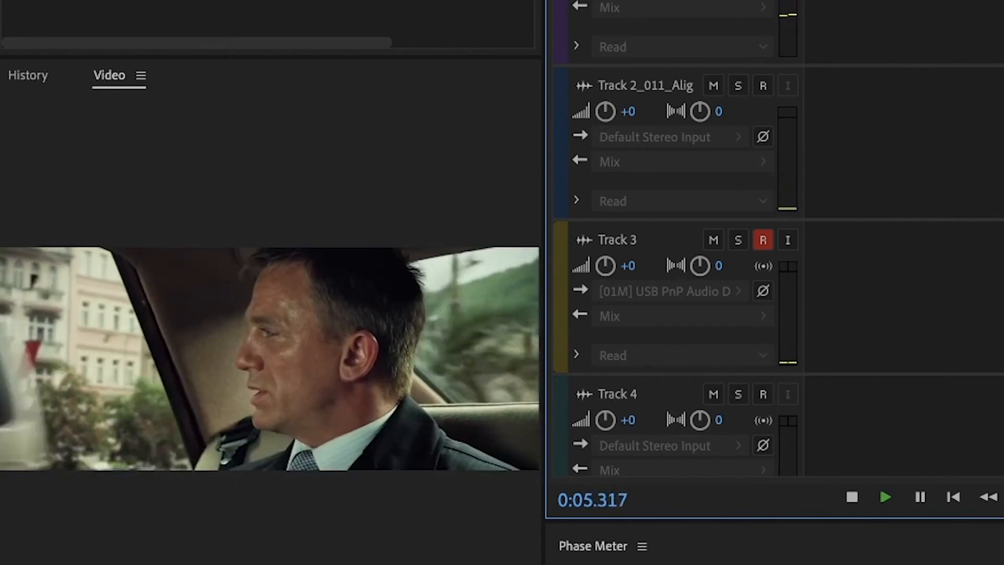
key(space)
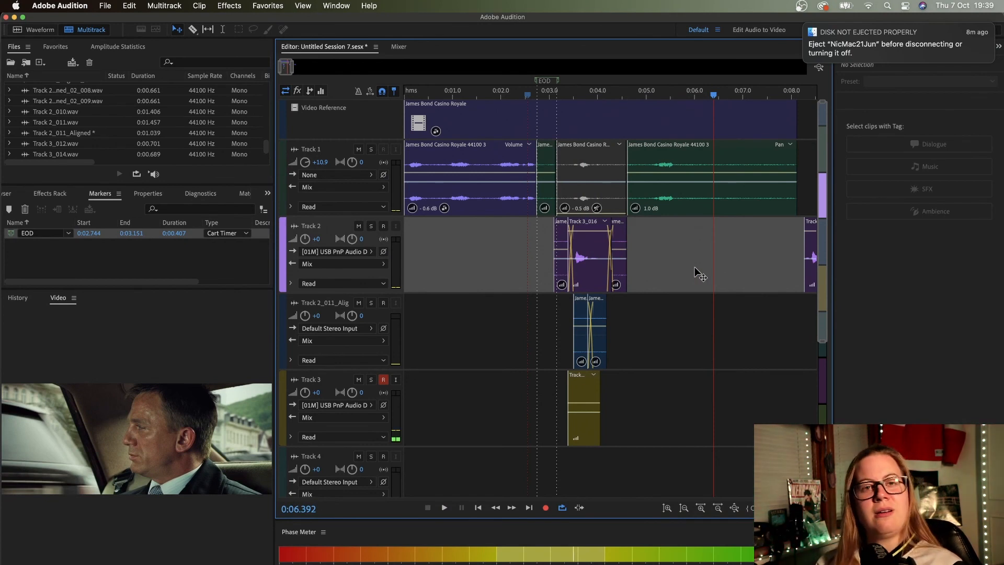
Step: Play the replaced line in context from about 0:03.1 to the end of the take
click(547, 96)
key(space)
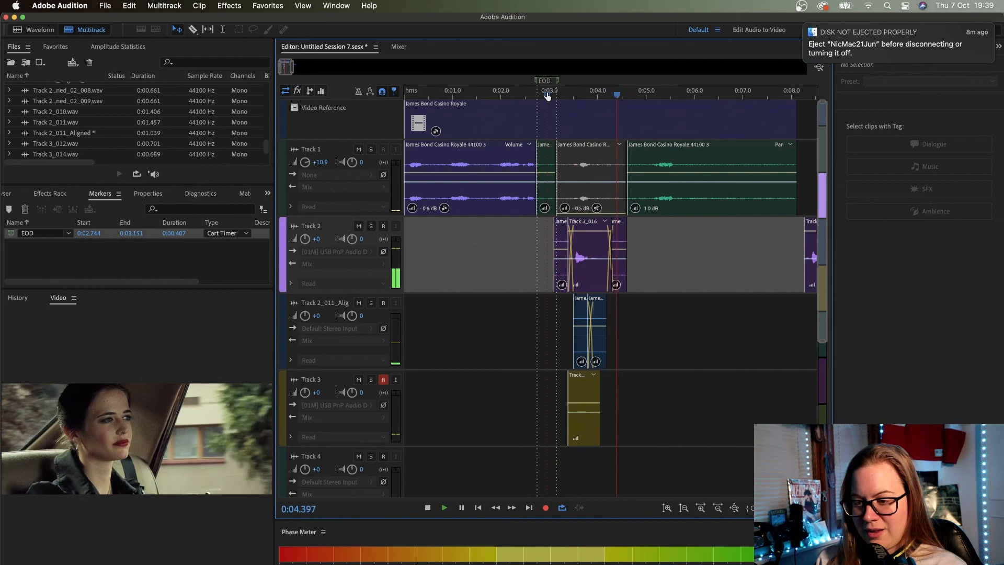
key(space)
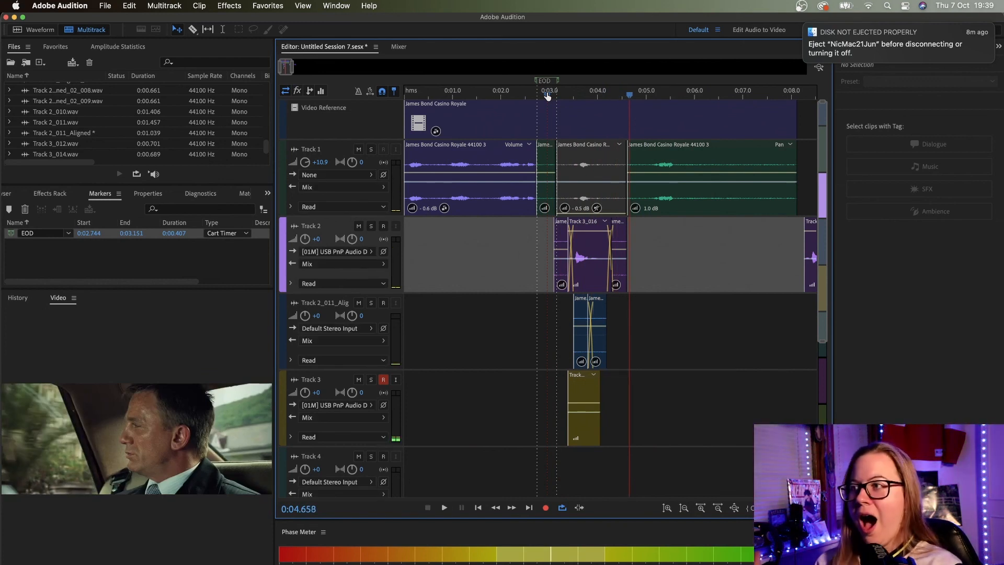